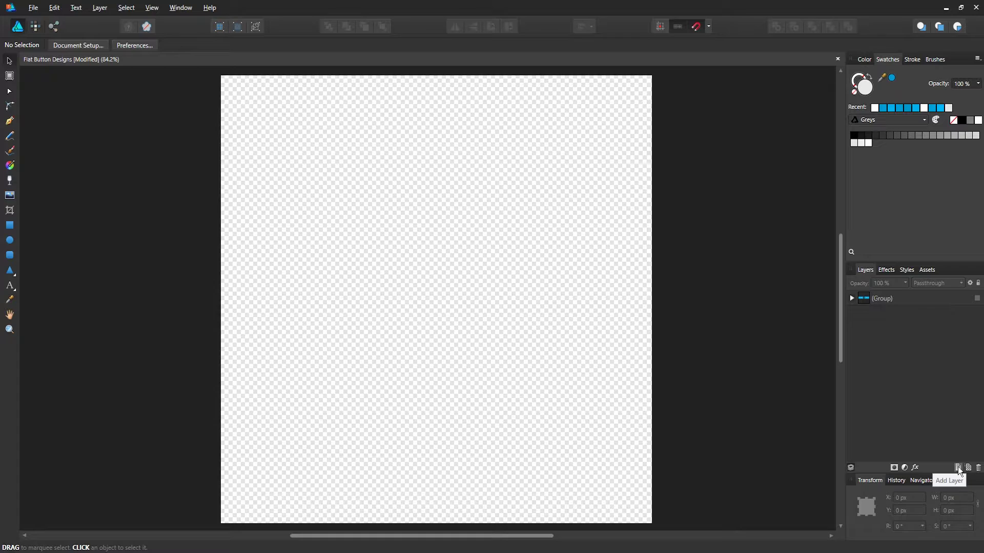
Step: Add a new layer and draw a rectangle covering the whole artboard
{"action": "left_click", "coordinate": [958, 468]}
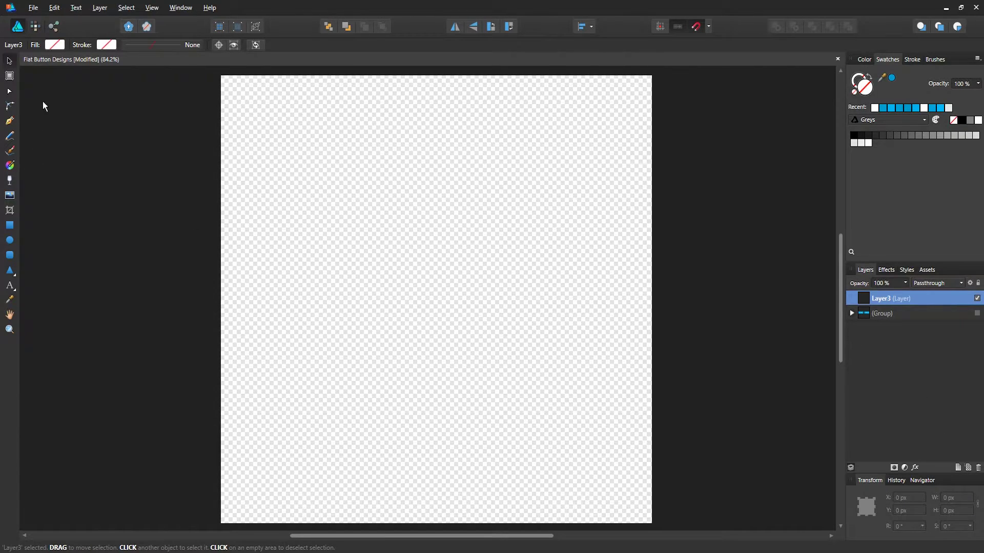
{"action": "left_click", "coordinate": [10, 226]}
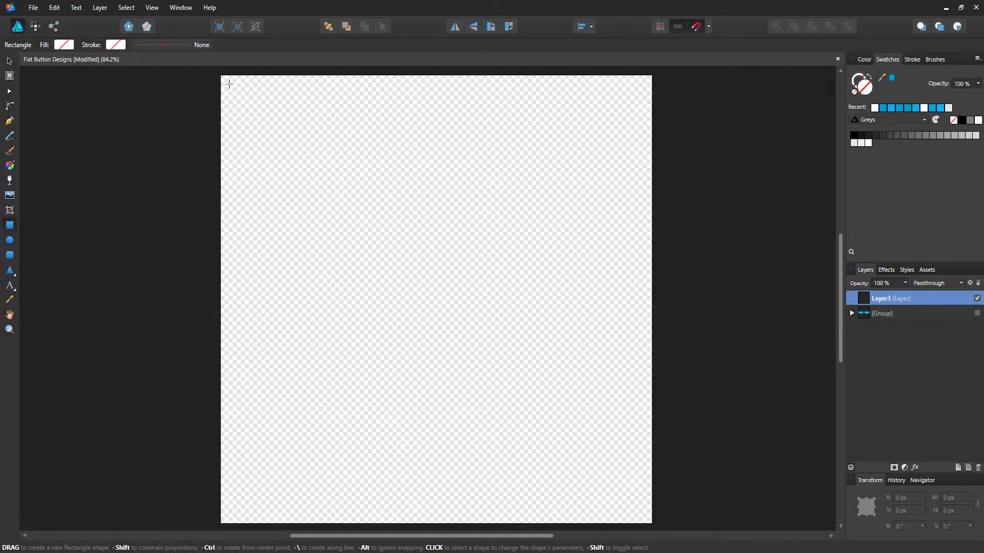
{"action": "left_click_drag", "start_coordinate": [221, 76], "coordinate": [651, 525]}
{"action": "left_click", "coordinate": [9, 61]}
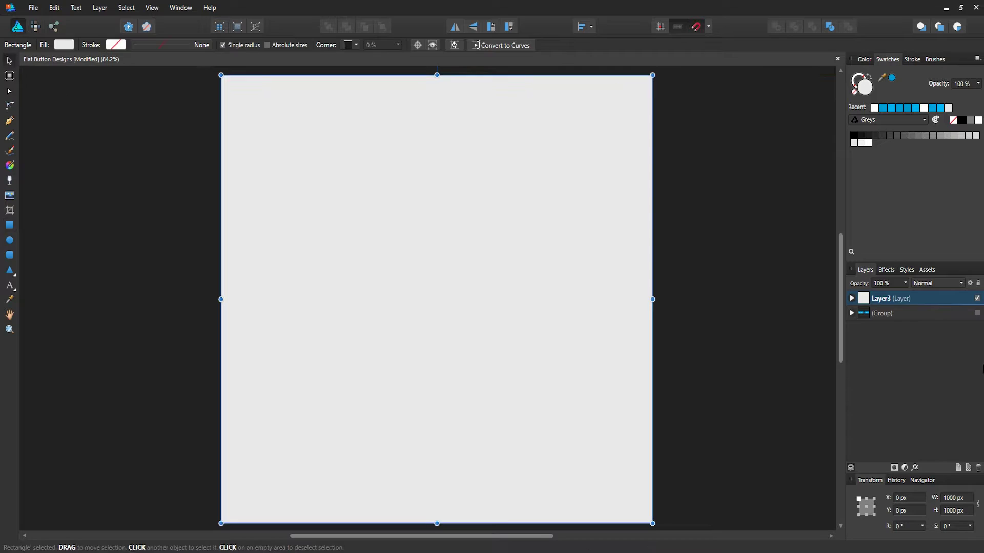
Step: Lock the background rectangle in the Layers panel and deselect it
{"action": "left_click", "coordinate": [852, 299]}
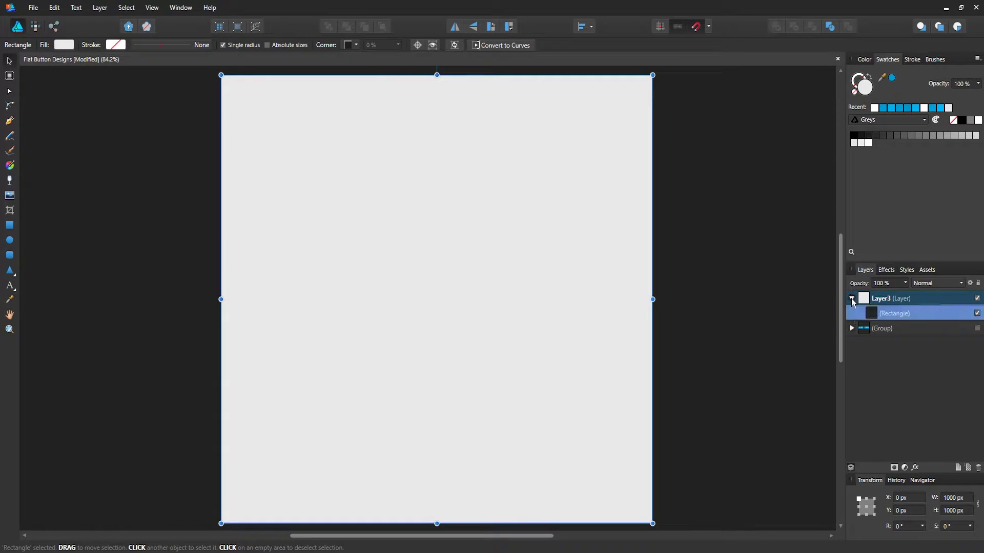
{"action": "double_click", "coordinate": [957, 315]}
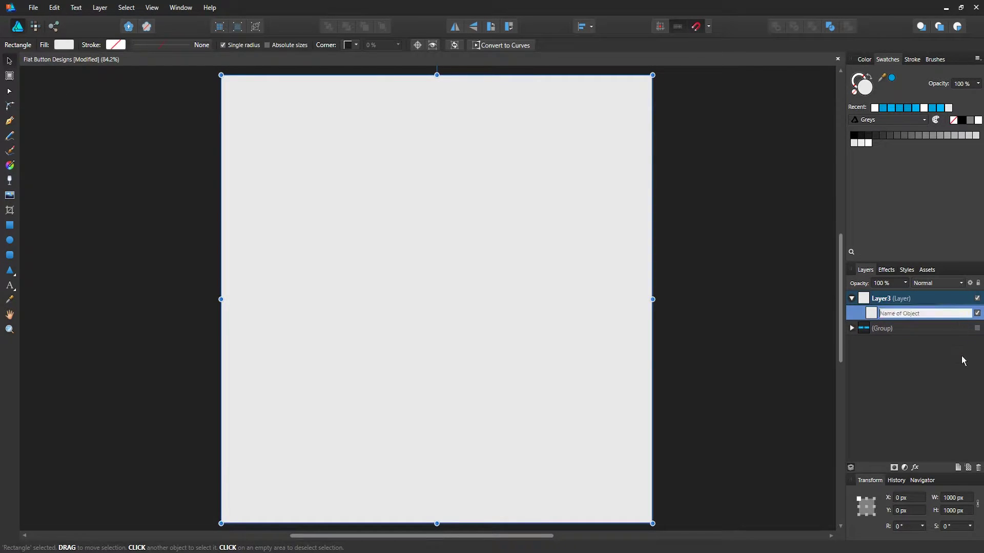
{"action": "double_click", "coordinate": [957, 315]}
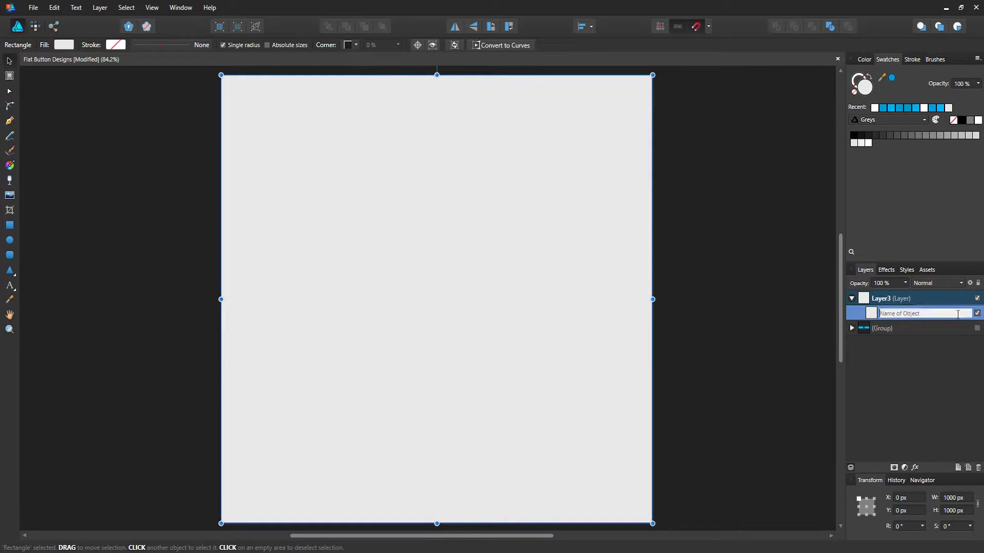
{"action": "left_click", "coordinate": [978, 284]}
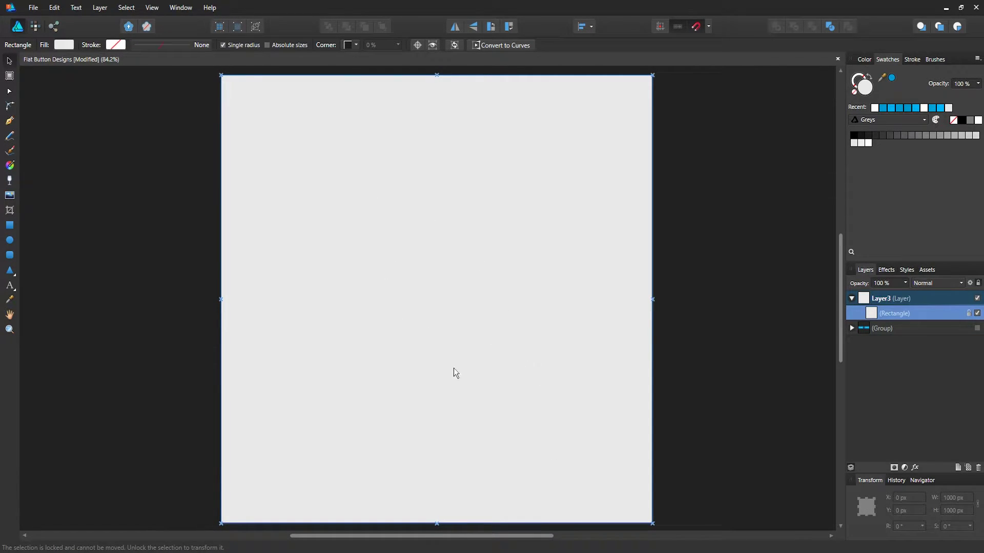
{"action": "left_click", "coordinate": [115, 189]}
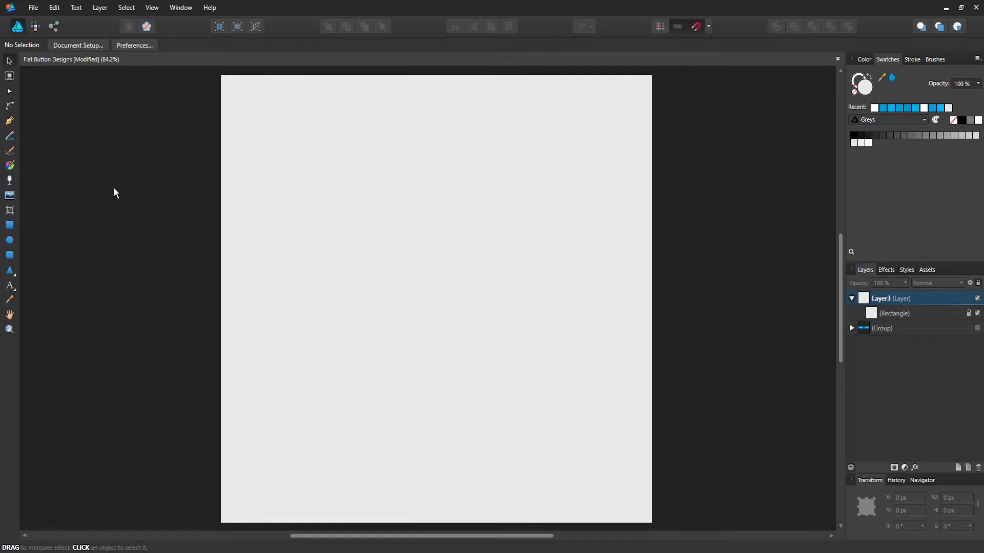
Step: Try fill colour 06BEF6 with a test rectangle, then delete it
{"action": "left_click", "coordinate": [11, 226]}
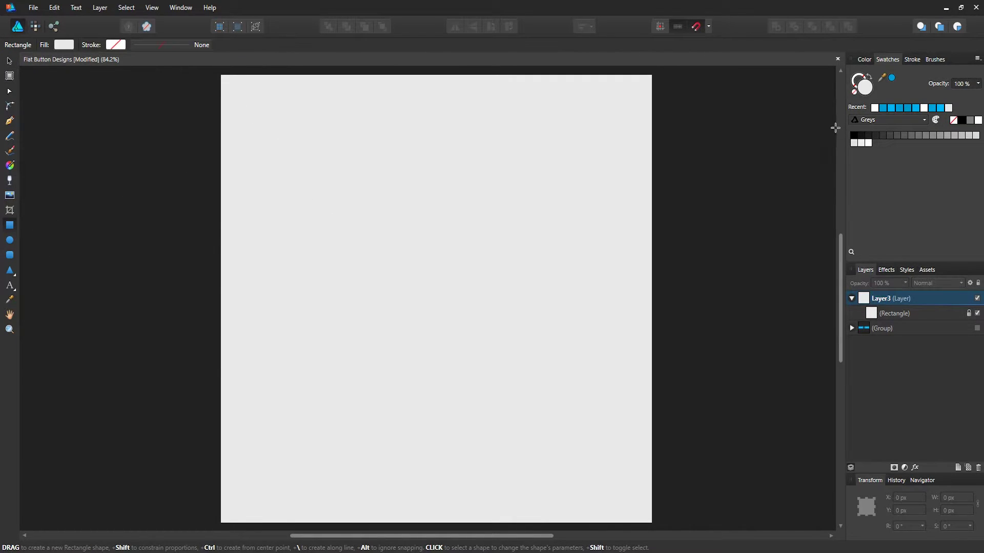
{"action": "double_click", "coordinate": [870, 88]}
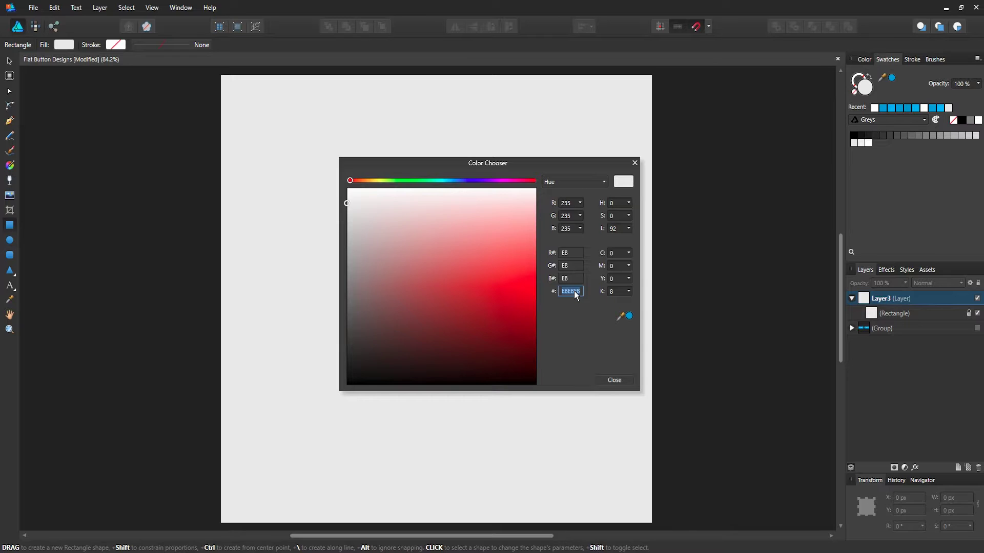
{"action": "type", "text": "06bef6"}
{"action": "key", "text": "Tab"}
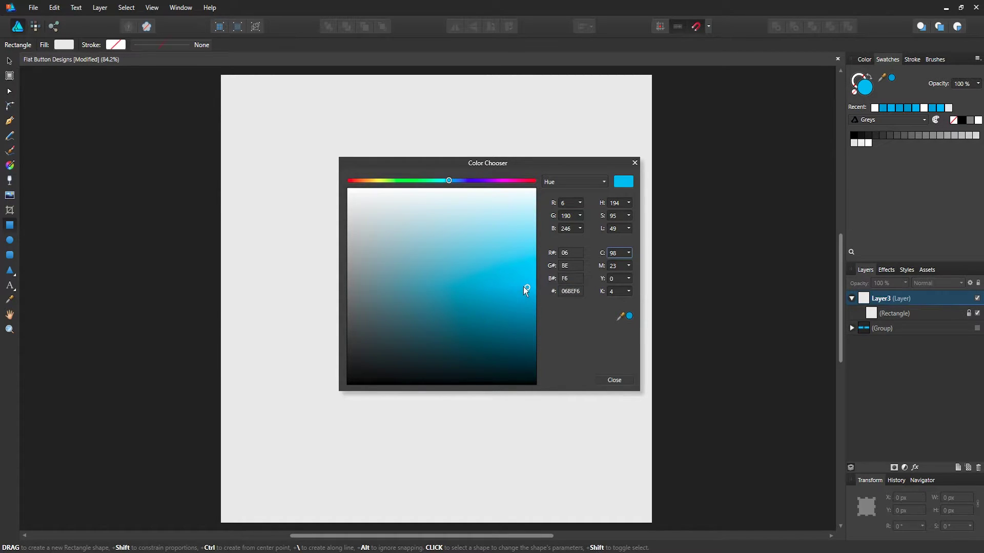
{"action": "left_click", "coordinate": [615, 380]}
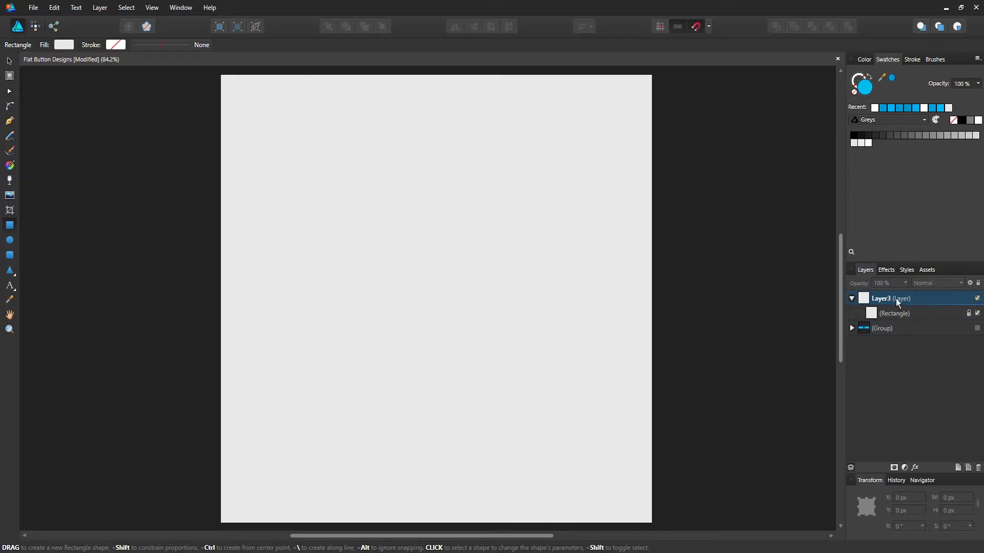
{"action": "left_click_drag", "start_coordinate": [387, 240], "coordinate": [471, 312]}
{"action": "key", "text": "Delete"}
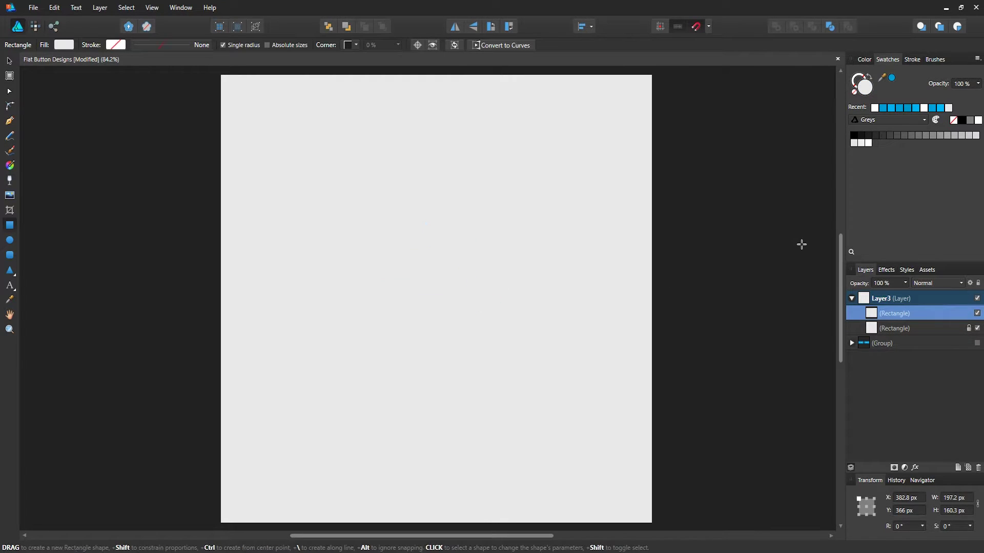
Step: Change the rectangle fill to hex 06B5F6 and fine-tune the blue slightly
{"action": "double_click", "coordinate": [870, 91]}
{"action": "double_click", "coordinate": [571, 292]}
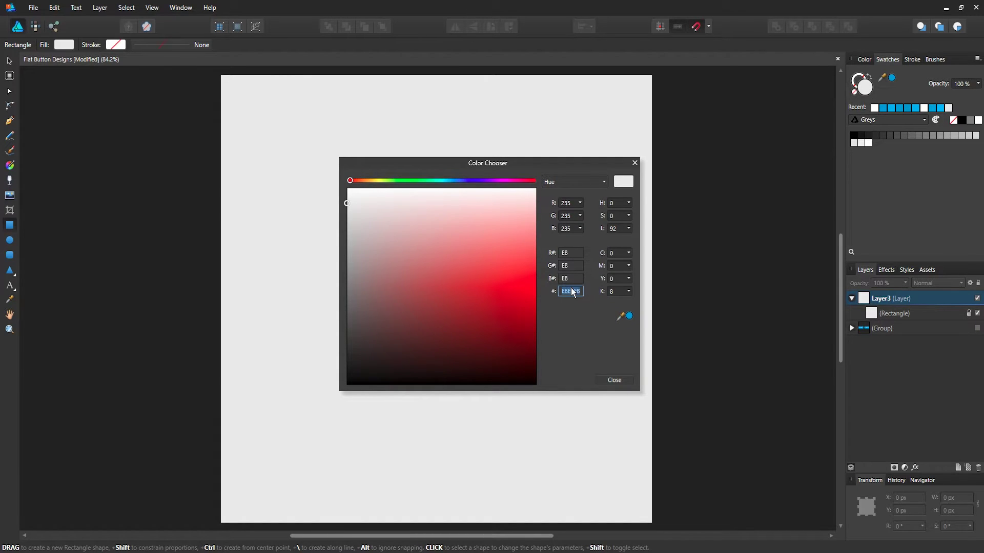
{"action": "type", "text": "06b5f6"}
{"action": "key", "text": "Tab"}
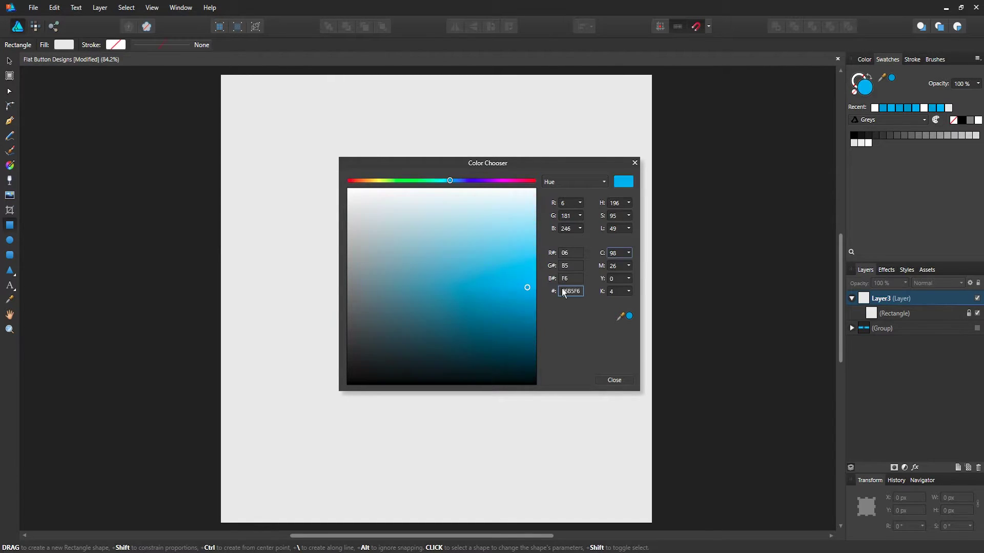
{"action": "left_click", "coordinate": [524, 285]}
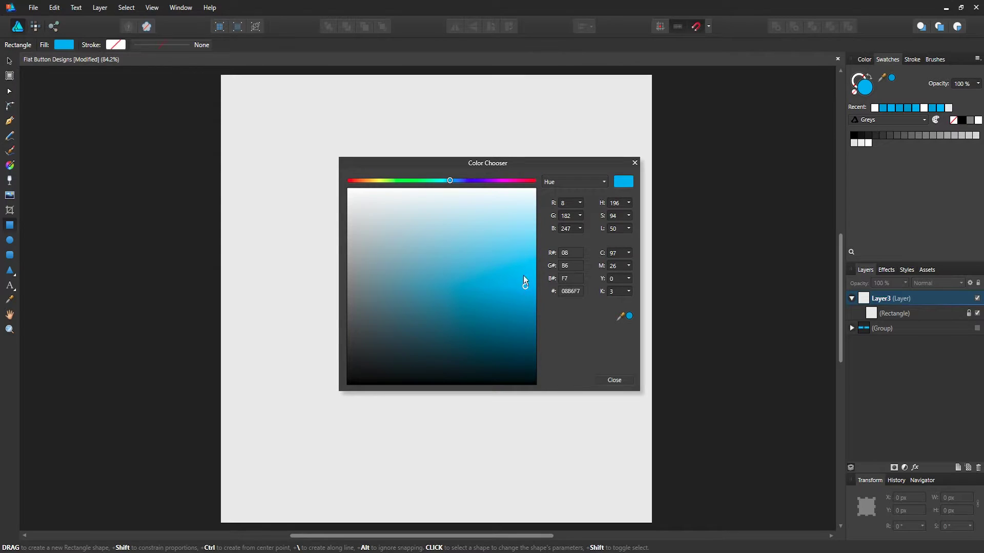
Step: Draw the blue rectangle, size it 200 × 80 px, and place it at X 400, Y 420
{"action": "left_click", "coordinate": [615, 380]}
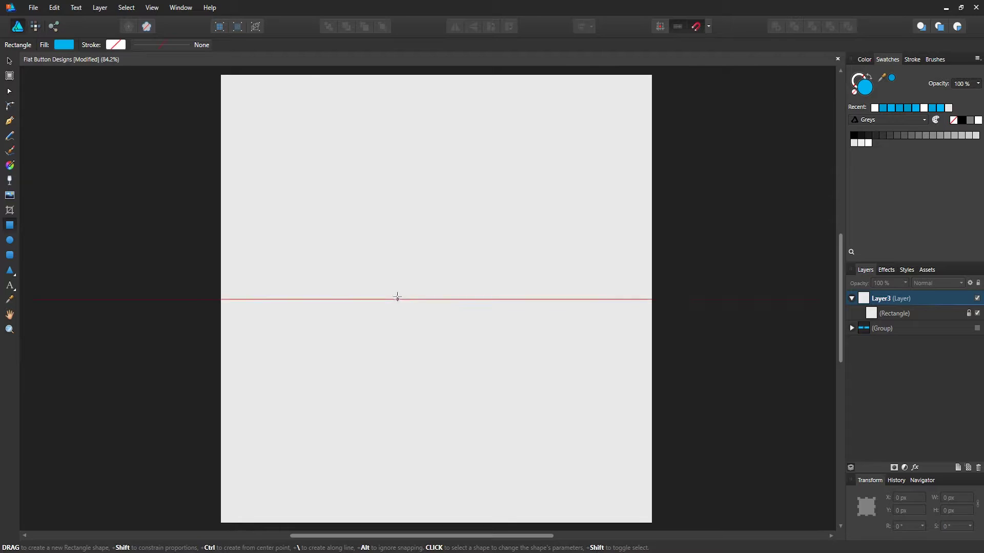
{"action": "left_click_drag", "start_coordinate": [386, 238], "coordinate": [494, 333]}
{"action": "key", "text": "v"}
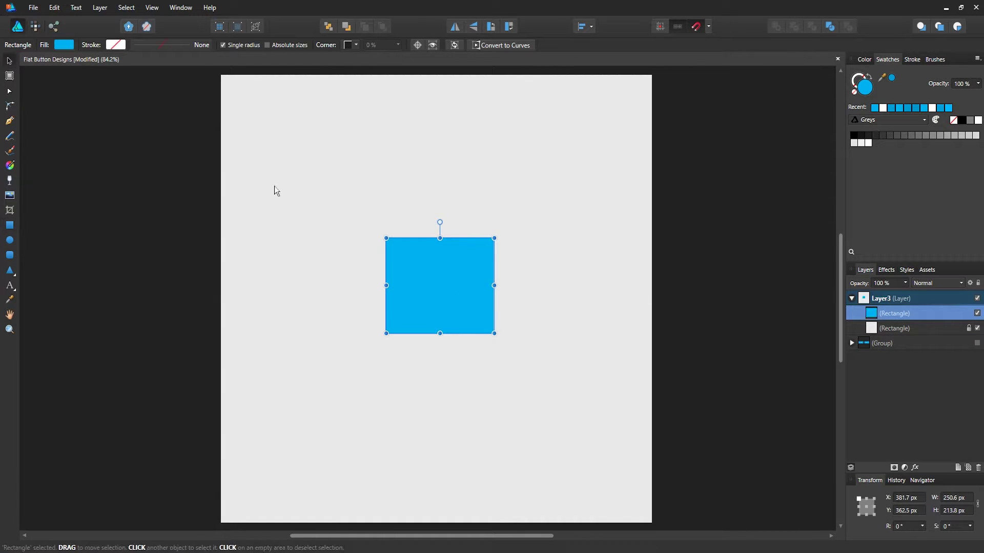
{"action": "left_click", "coordinate": [958, 498]}
{"action": "type", "text": "200"}
{"action": "key", "text": "Return"}
{"action": "left_click", "coordinate": [957, 511]}
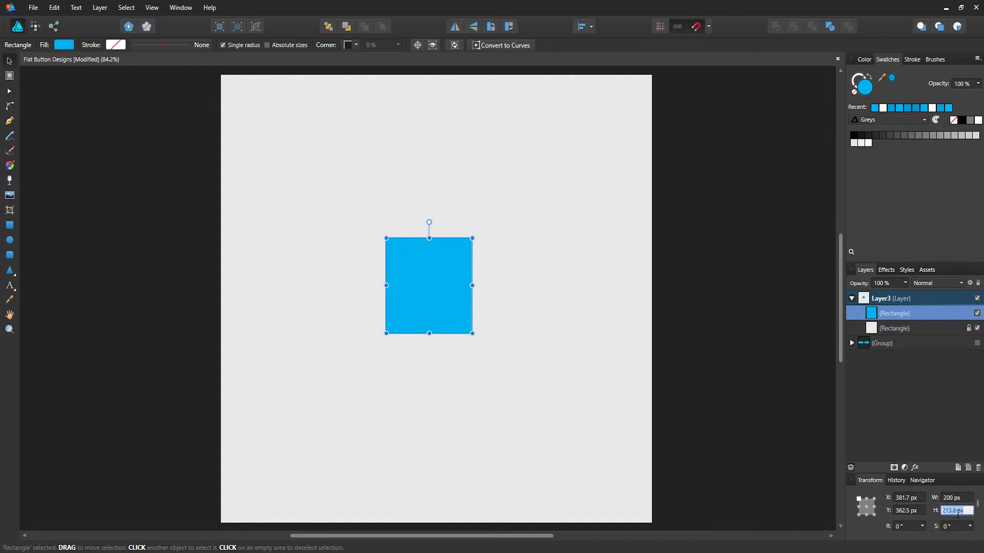
{"action": "type", "text": "80"}
{"action": "key", "text": "Tab"}
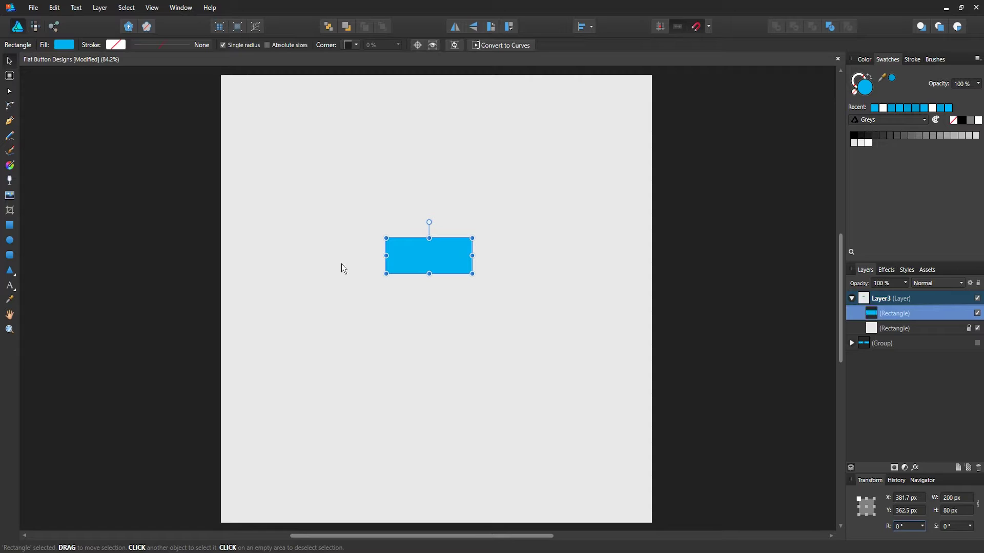
{"action": "left_click_drag", "start_coordinate": [433, 255], "coordinate": [441, 280]}
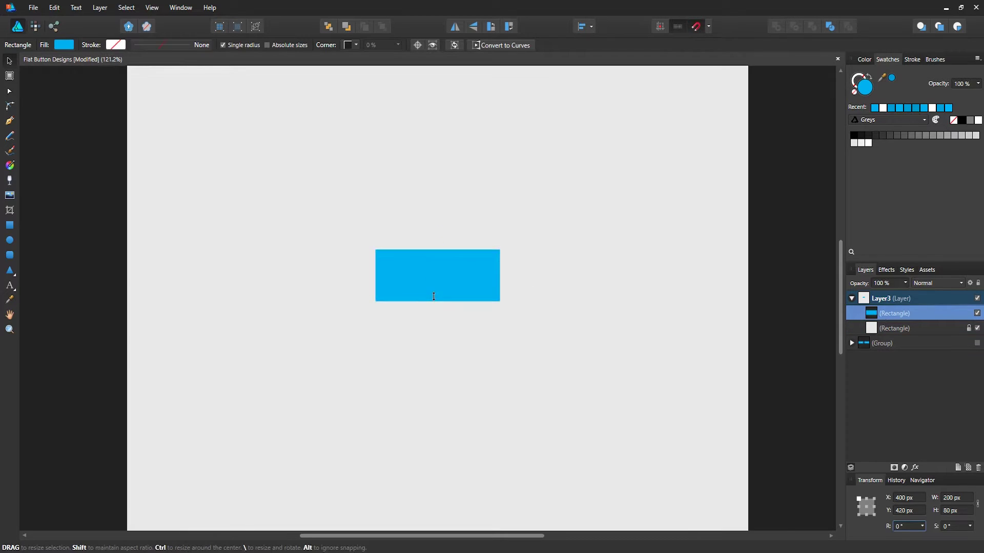
{"action": "scroll", "coordinate": [434, 295], "scroll_direction": "up", "scroll_amount": 2}
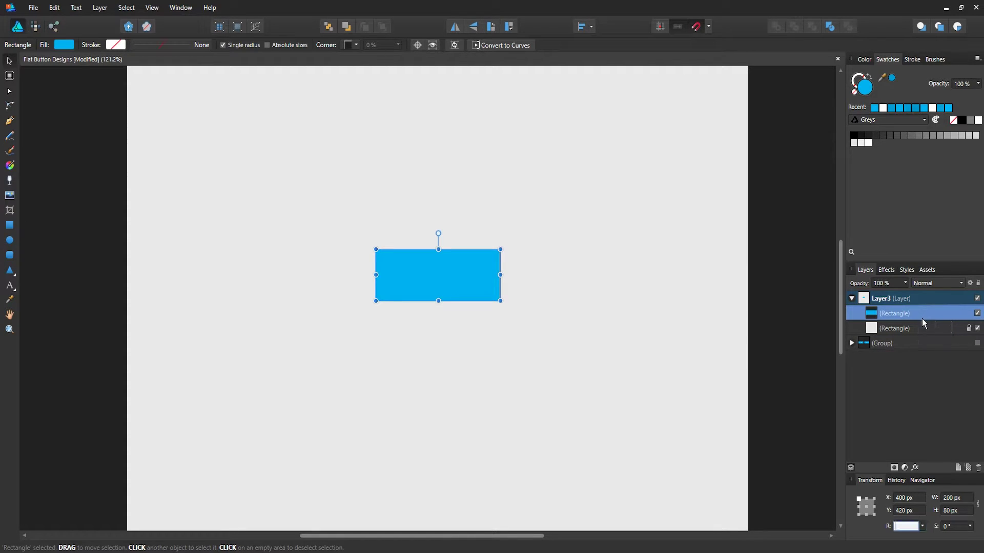
Step: Duplicate the blue rectangle and move the copy beneath the original in Layers
{"action": "key", "text": "ctrl+j"}
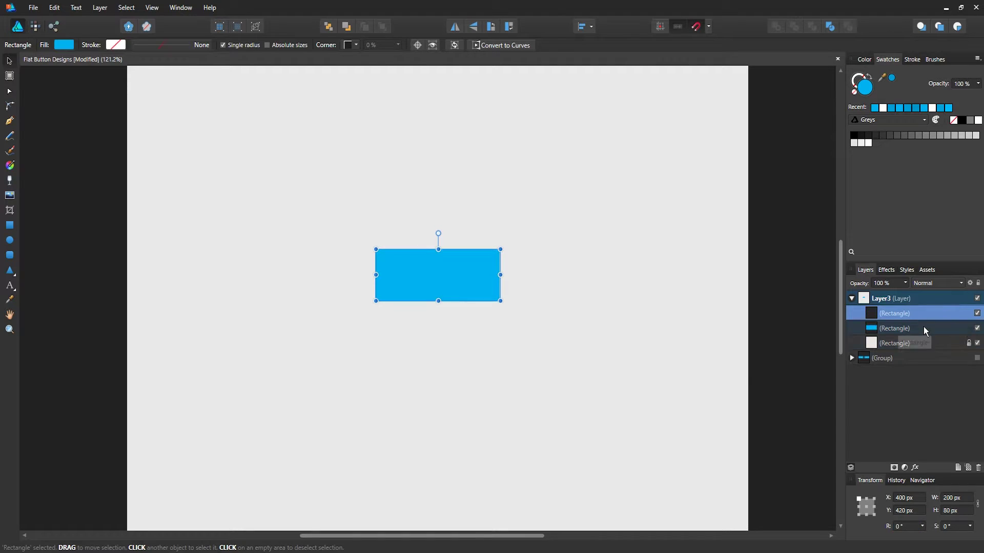
{"action": "double_click", "coordinate": [924, 314]}
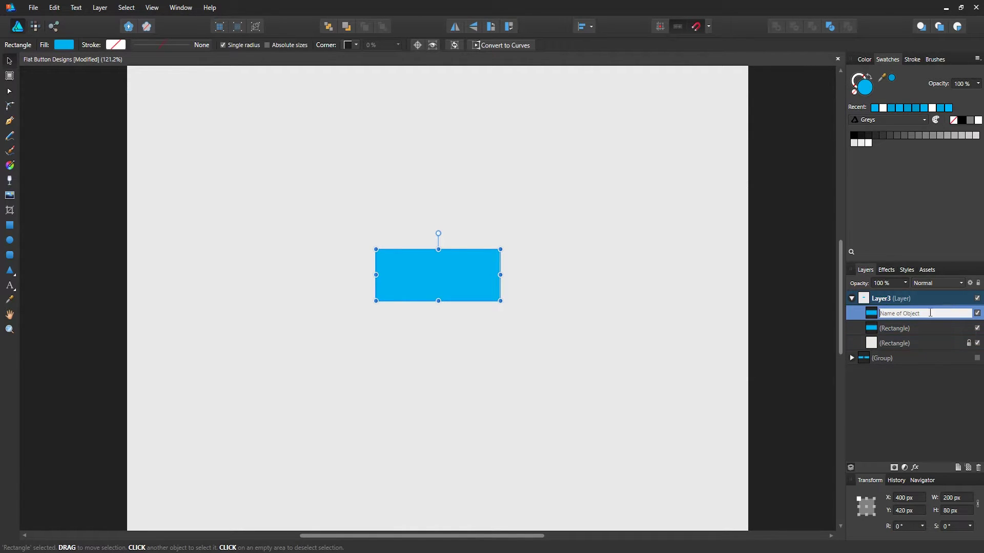
{"action": "key", "text": "Return"}
{"action": "key", "text": "alt+["}
{"action": "key", "text": "alt+["}
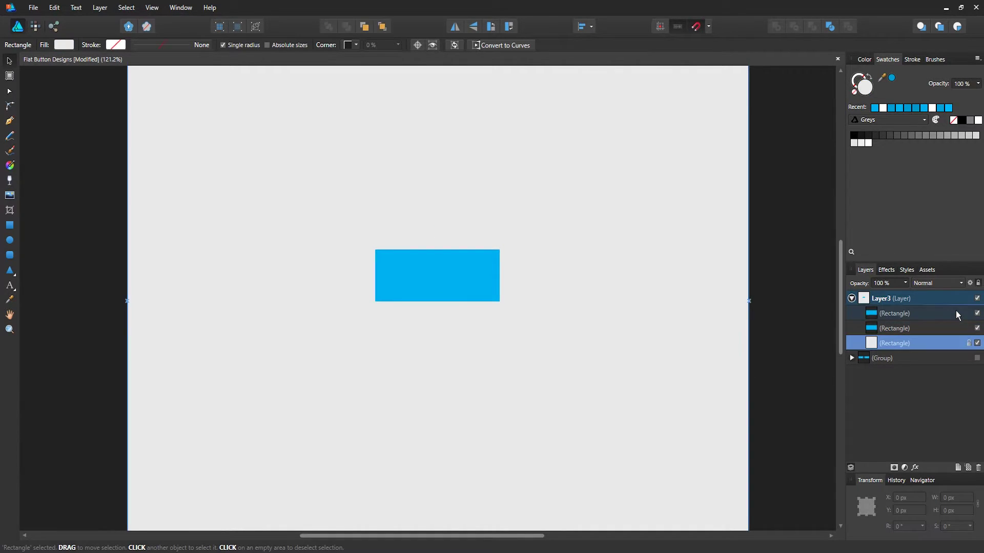
{"action": "left_click_drag", "start_coordinate": [957, 315], "coordinate": [959, 335]}
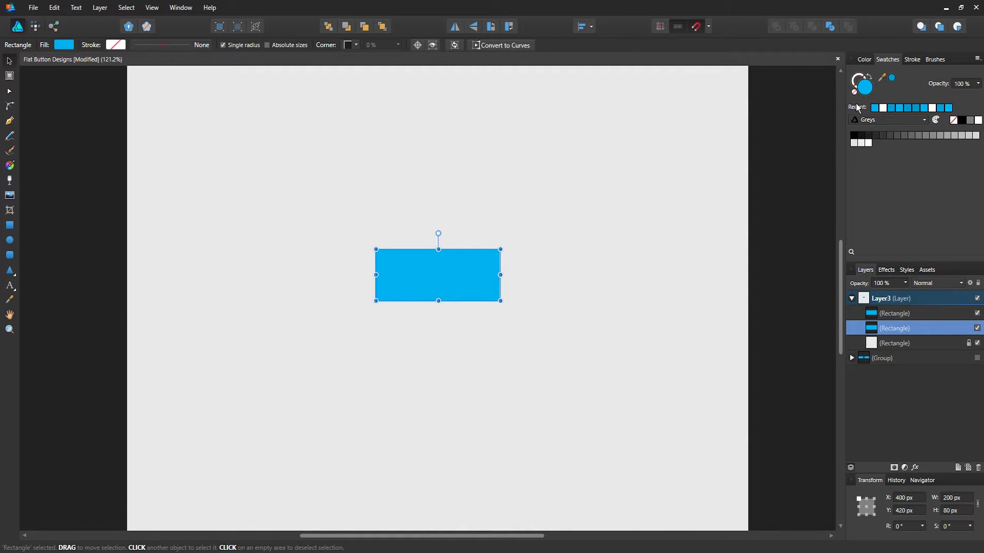
Step: Darken the duplicate's fill and nudge it 7 px down as a shadow strip
{"action": "double_click", "coordinate": [868, 89]}
{"action": "left_click_drag", "start_coordinate": [549, 170], "coordinate": [694, 205]}
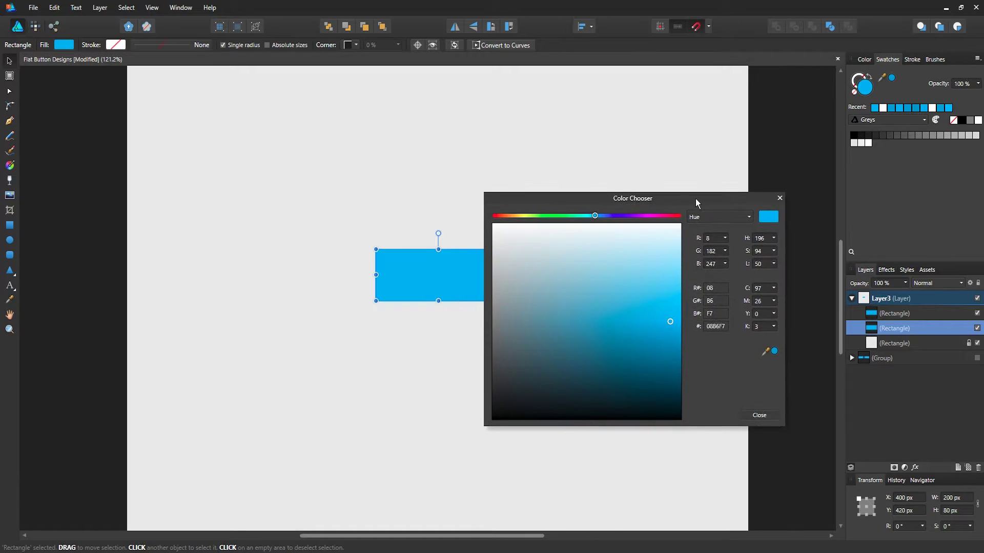
{"action": "left_click", "coordinate": [671, 326]}
{"action": "left_click", "coordinate": [671, 327]}
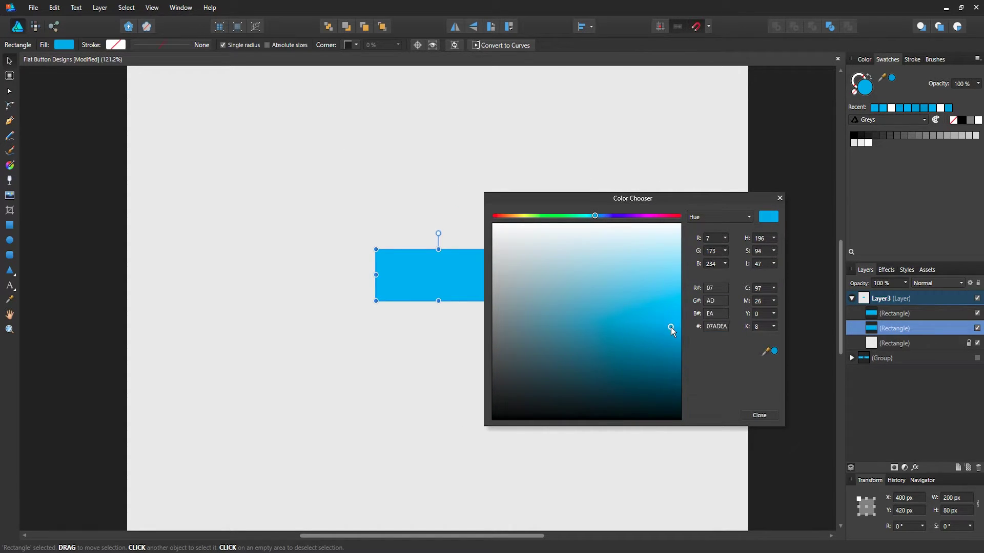
{"action": "left_click", "coordinate": [753, 415]}
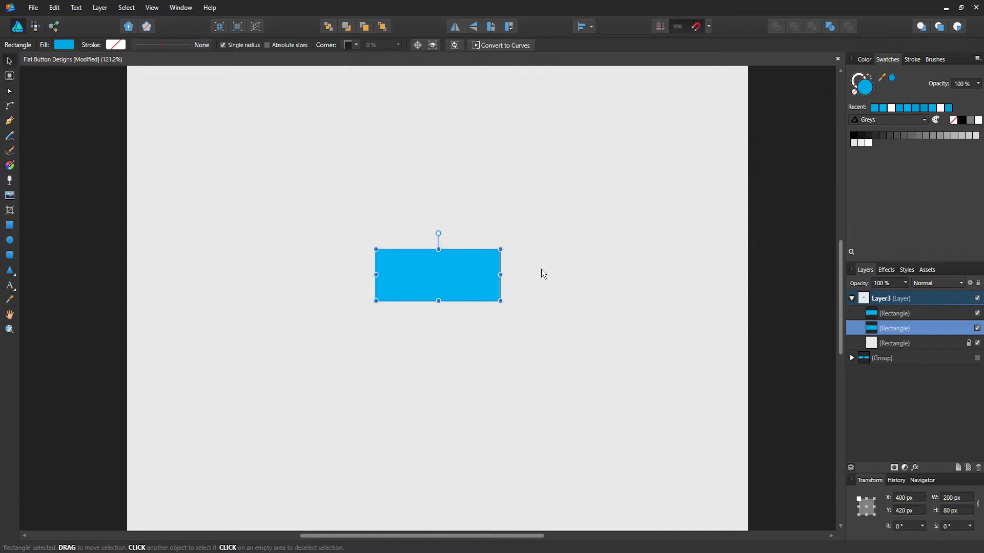
{"action": "key", "text": "Down"}
{"action": "key", "text": "Down"}
{"action": "key", "text": "Down"}
{"action": "key", "text": "Down"}
{"action": "key", "text": "Down"}
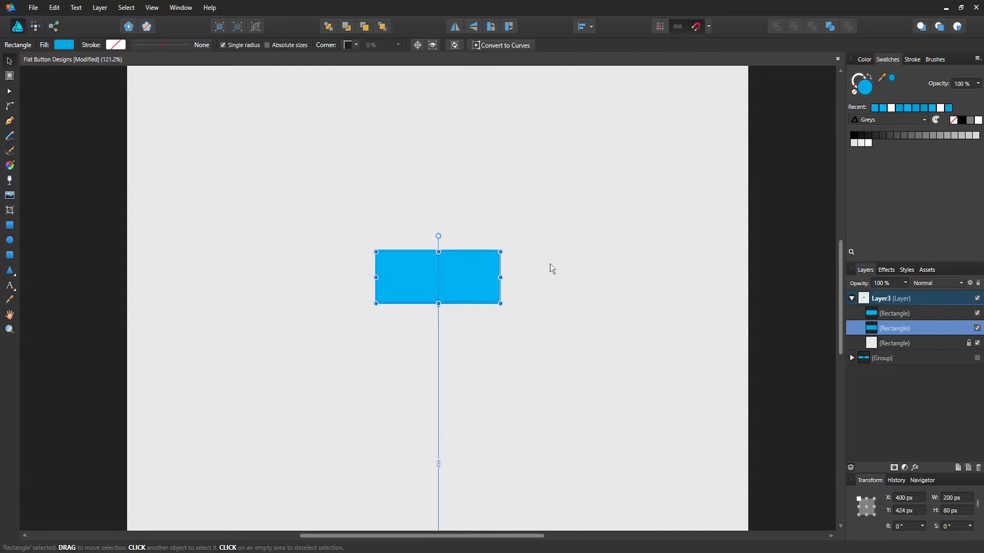
{"action": "key", "text": "Down"}
{"action": "key", "text": "Down"}
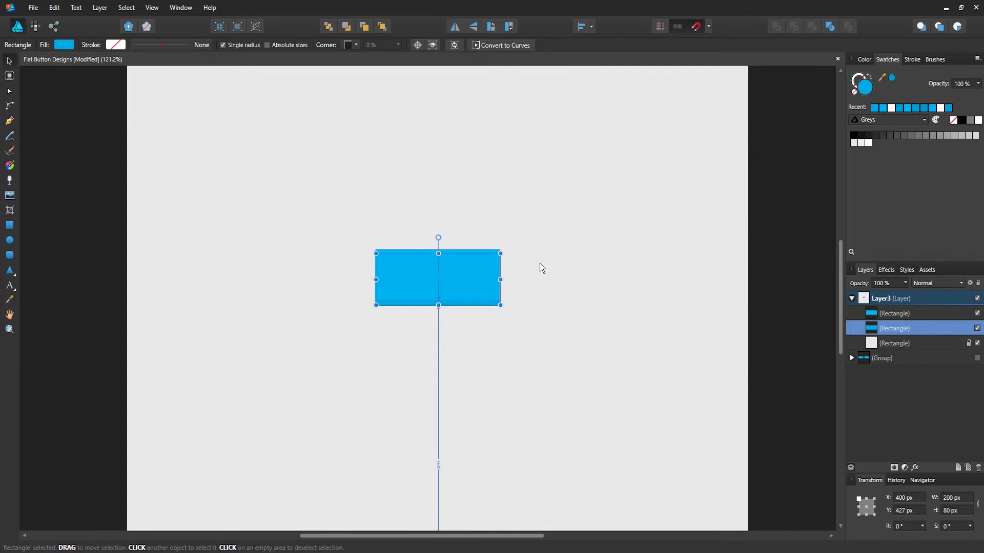
{"action": "left_click", "coordinate": [539, 263]}
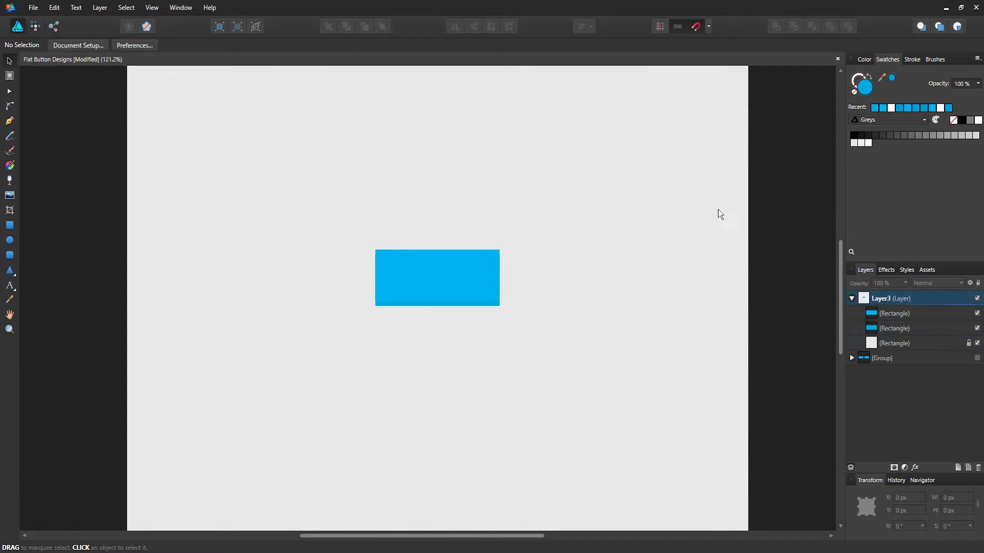
Step: Darken the shadow rectangle's blue further to 06A4DF
{"action": "left_click", "coordinate": [917, 326]}
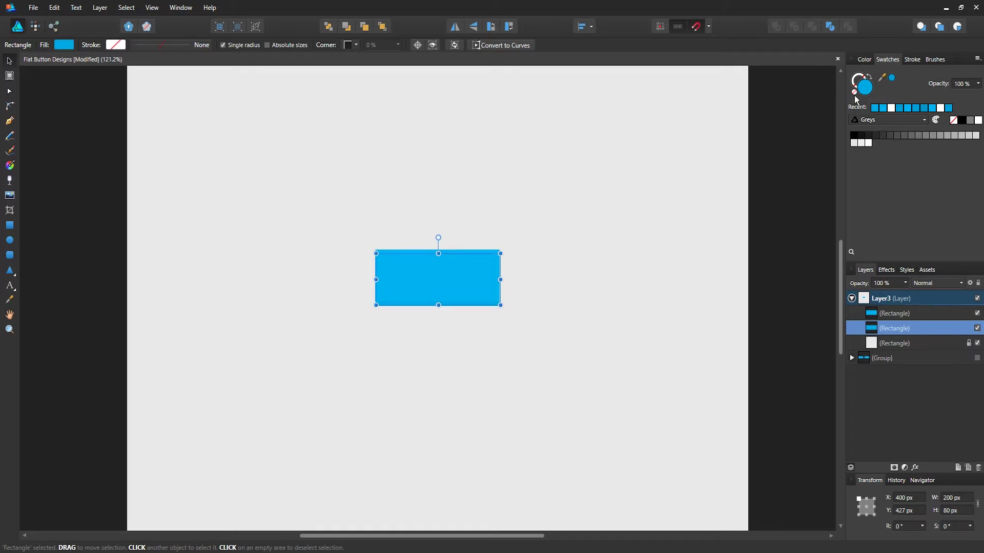
{"action": "left_click", "coordinate": [864, 91]}
{"action": "left_click_drag", "start_coordinate": [517, 157], "coordinate": [758, 168]}
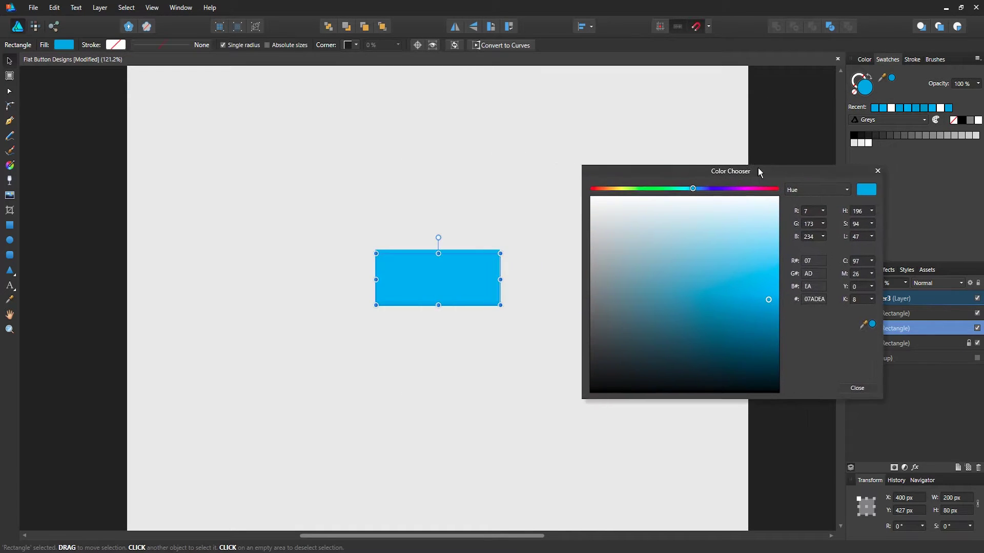
{"action": "left_click", "coordinate": [770, 306]}
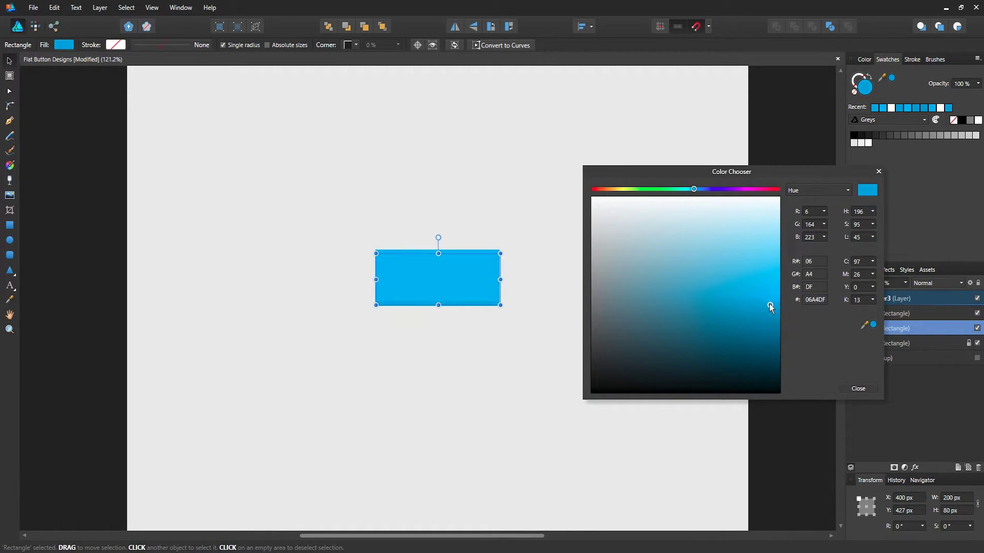
{"action": "left_click", "coordinate": [850, 390]}
{"action": "left_click", "coordinate": [667, 299]}
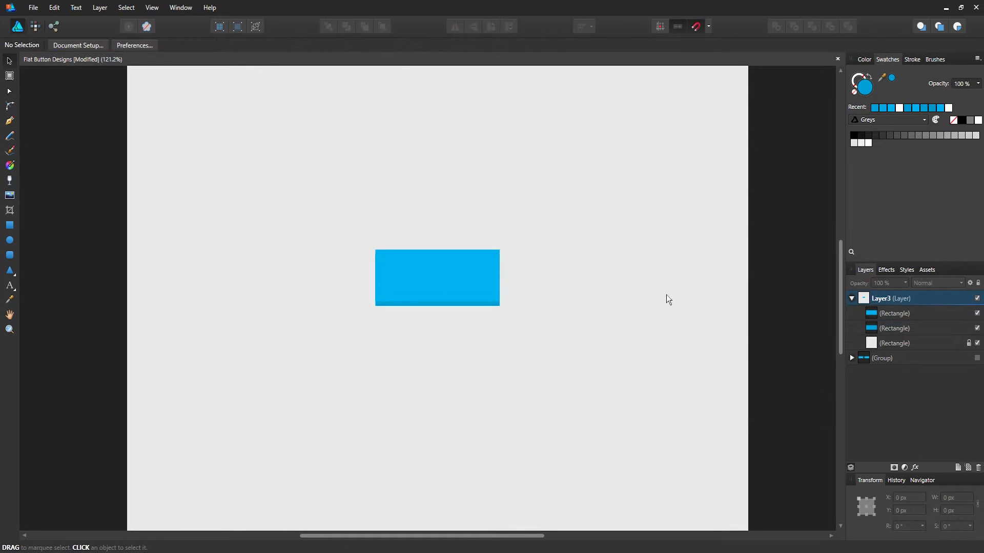
{"action": "scroll", "coordinate": [409, 264], "scroll_direction": "up", "scroll_amount": 3}
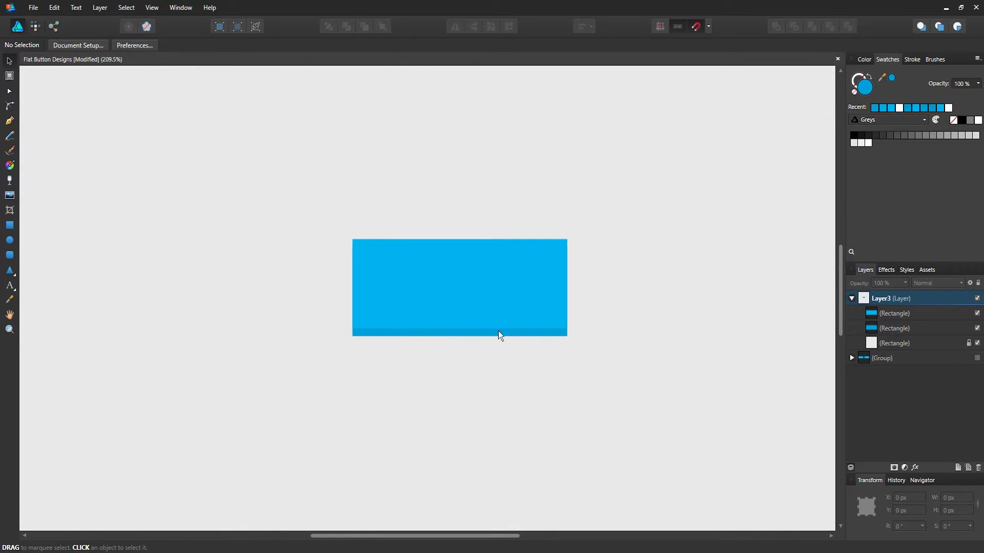
{"action": "left_click_drag", "start_coordinate": [533, 358], "coordinate": [496, 362]}
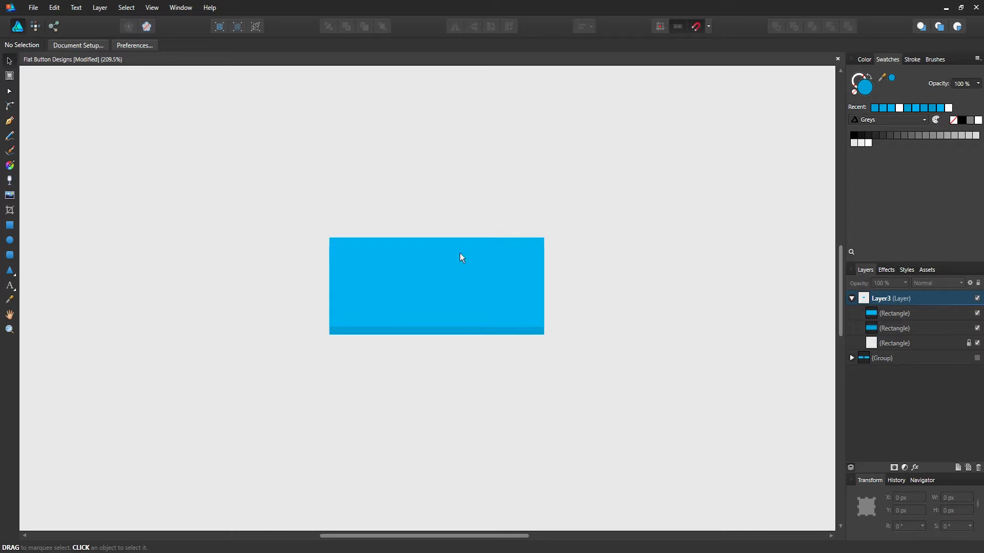
{"action": "scroll", "coordinate": [410, 290], "scroll_direction": "down", "scroll_amount": 2}
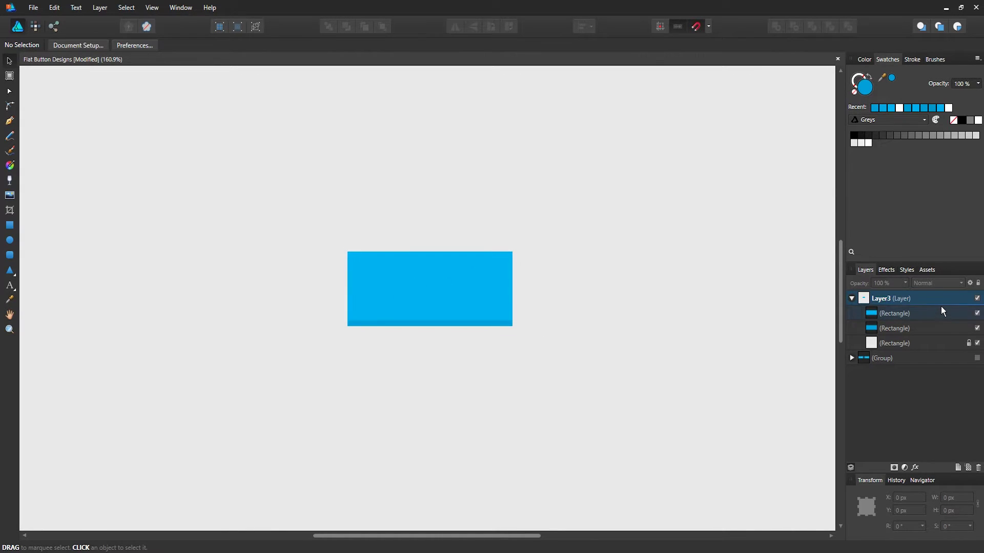
Step: Add white Artistic Text 'FOLLOW' on the button and snap it to the centre
{"action": "left_click", "coordinate": [938, 314]}
{"action": "left_click", "coordinate": [278, 199]}
{"action": "left_click", "coordinate": [10, 285]}
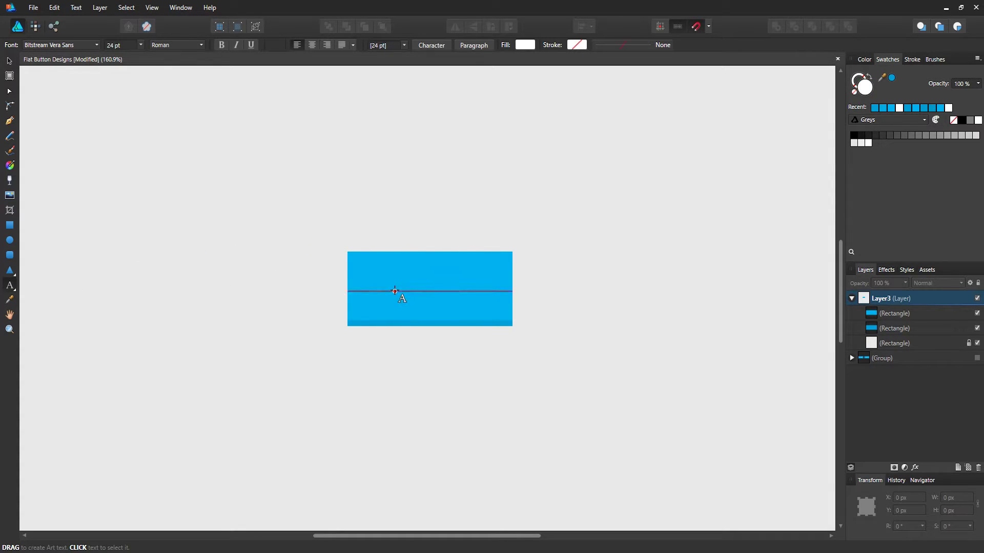
{"action": "left_click", "coordinate": [395, 293]}
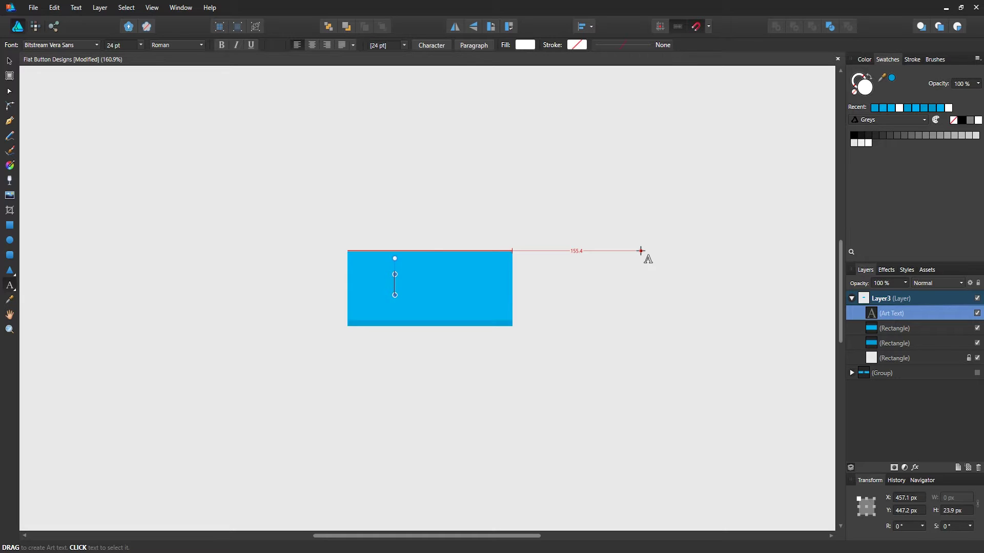
{"action": "type", "text": "F"}
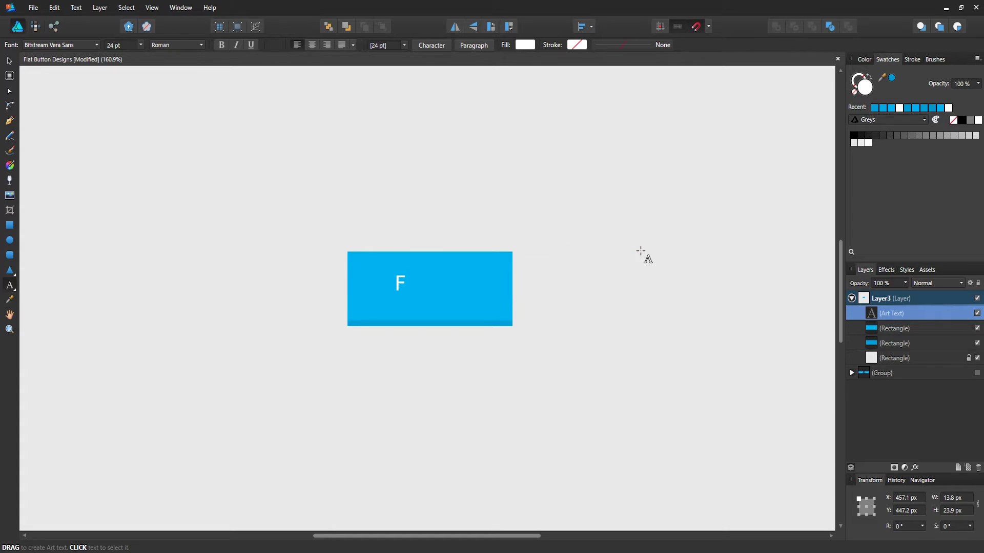
{"action": "type", "text": "OLLOW"}
{"action": "key", "text": "Escape"}
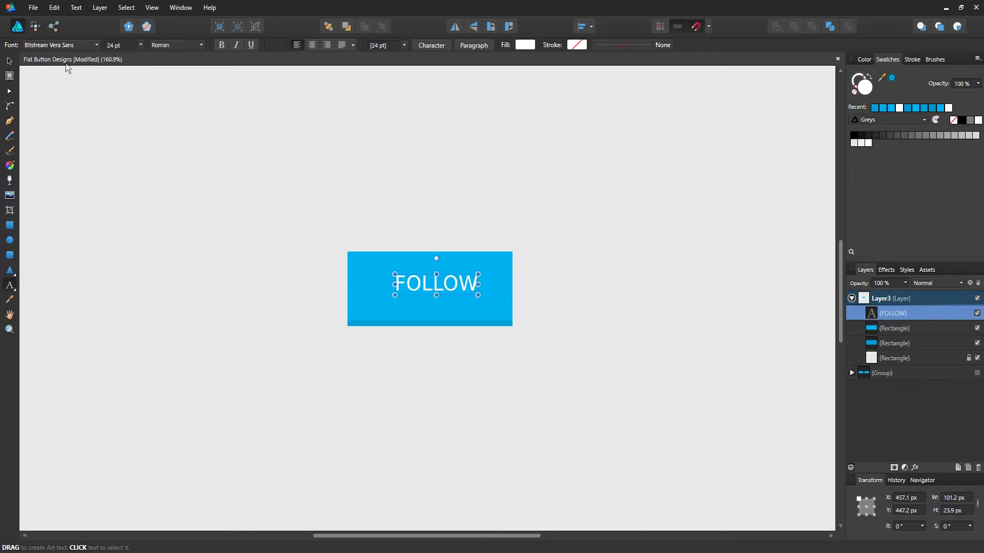
{"action": "key", "text": "v"}
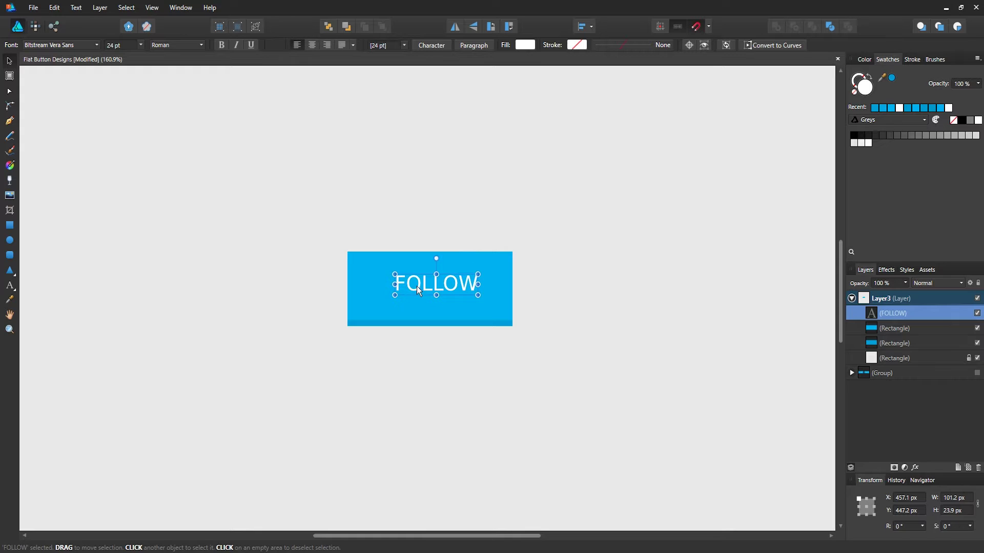
{"action": "left_click_drag", "start_coordinate": [421, 283], "coordinate": [418, 287]}
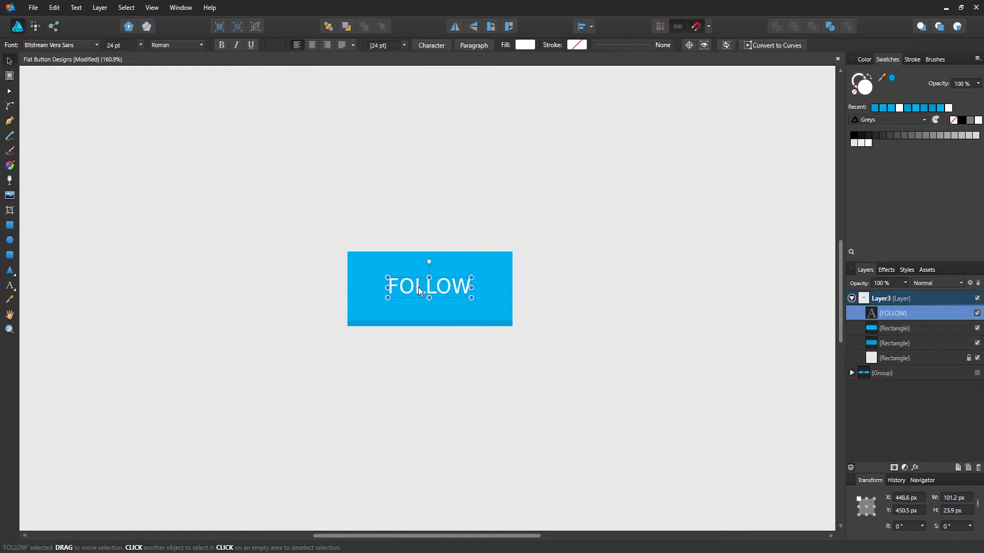
{"action": "left_click", "coordinate": [610, 255]}
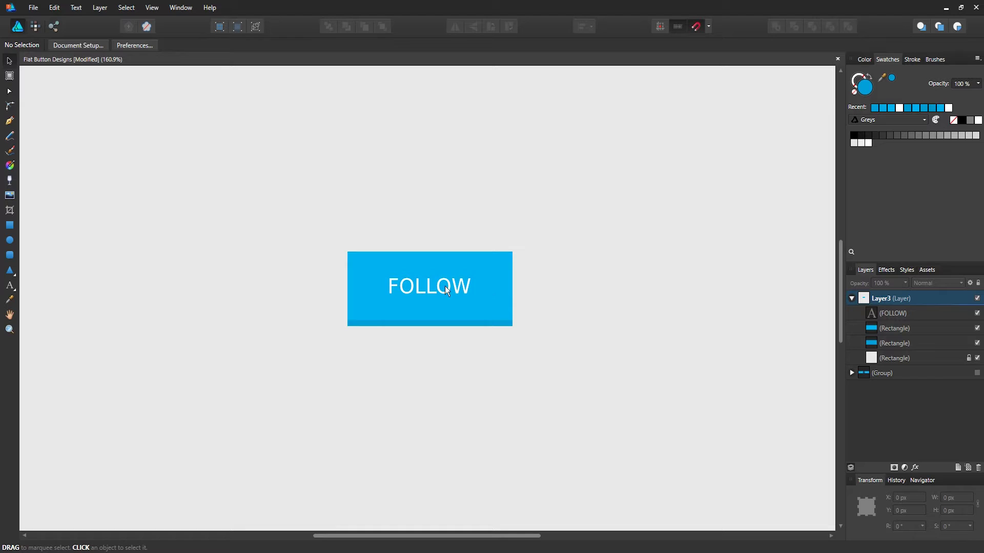
Step: Move the locked background rectangle out of the button layer
{"action": "left_click", "coordinate": [852, 298]}
{"action": "left_click", "coordinate": [854, 298]}
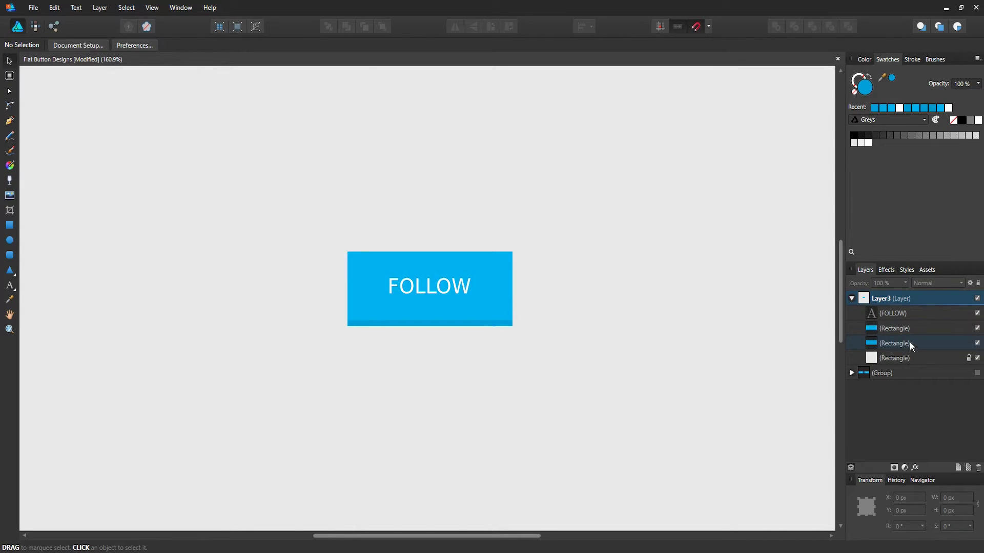
{"action": "left_click", "coordinate": [929, 309]}
{"action": "left_click", "coordinate": [955, 361]}
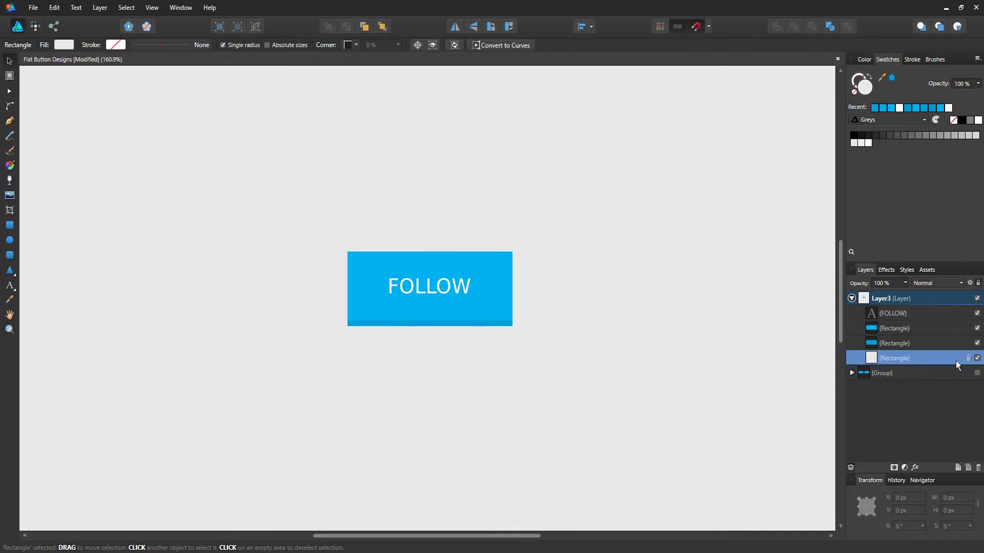
{"action": "double_click", "coordinate": [949, 358]}
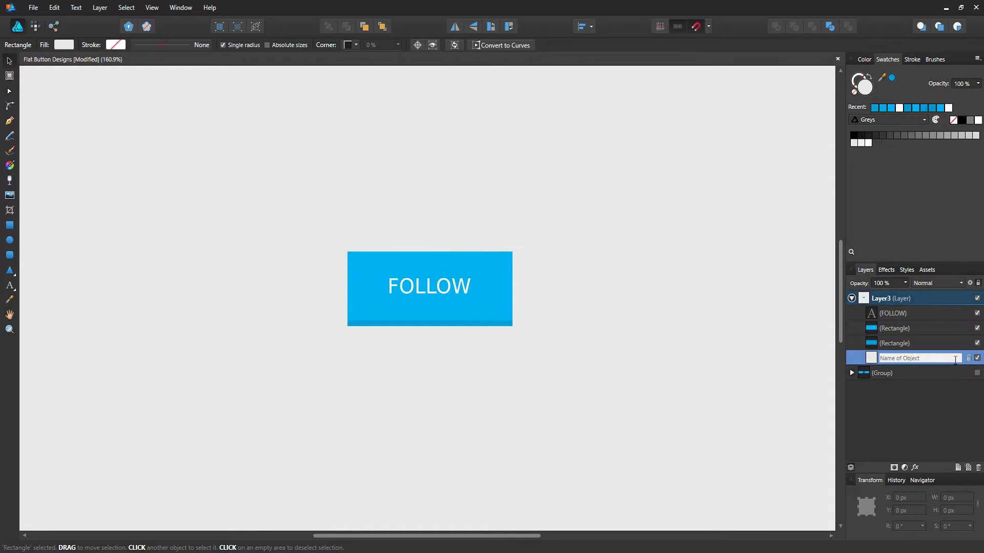
{"action": "key", "text": "Escape"}
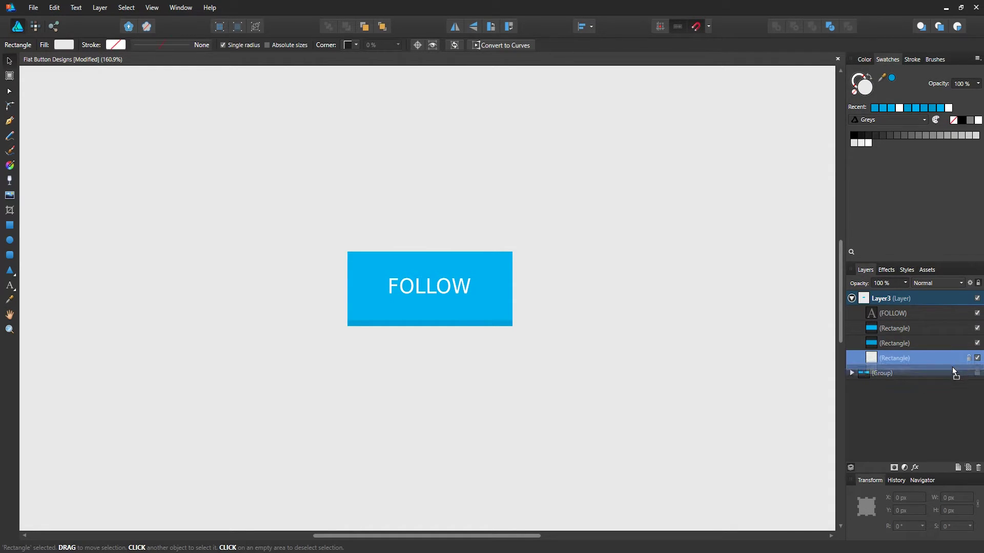
{"action": "left_click_drag", "start_coordinate": [952, 366], "coordinate": [952, 367]}
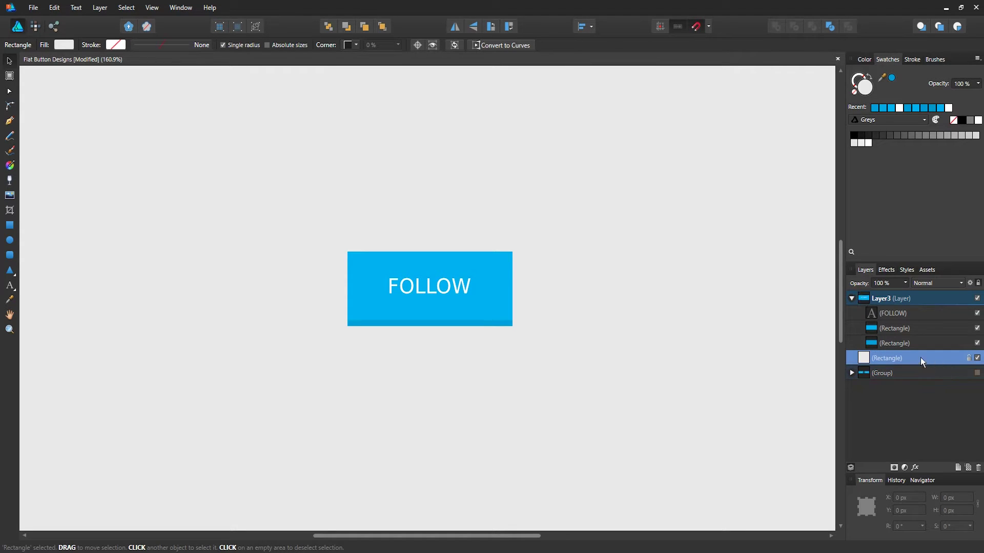
Step: Duplicate the button layer with Ctrl+J and hide the lower copy
{"action": "left_click", "coordinate": [852, 298]}
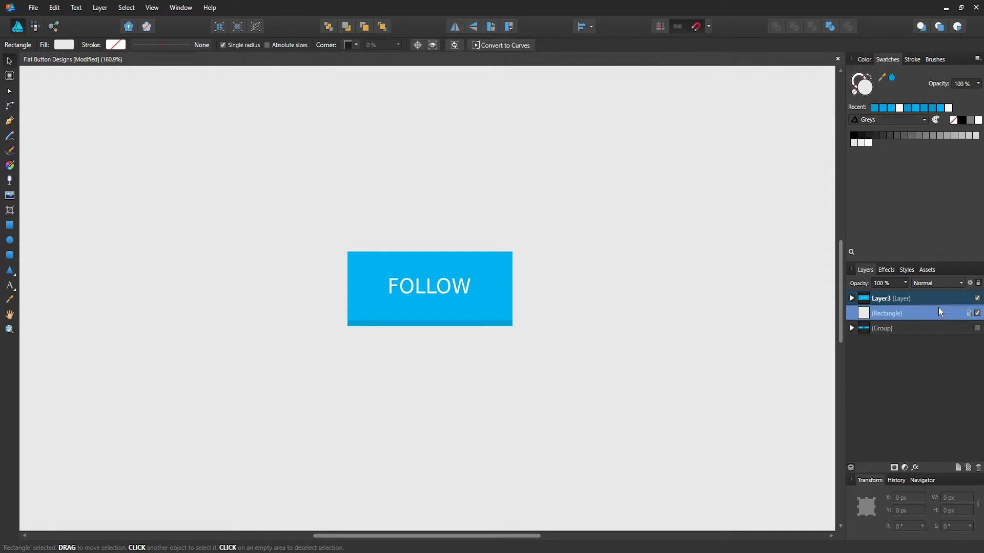
{"action": "left_click", "coordinate": [928, 298]}
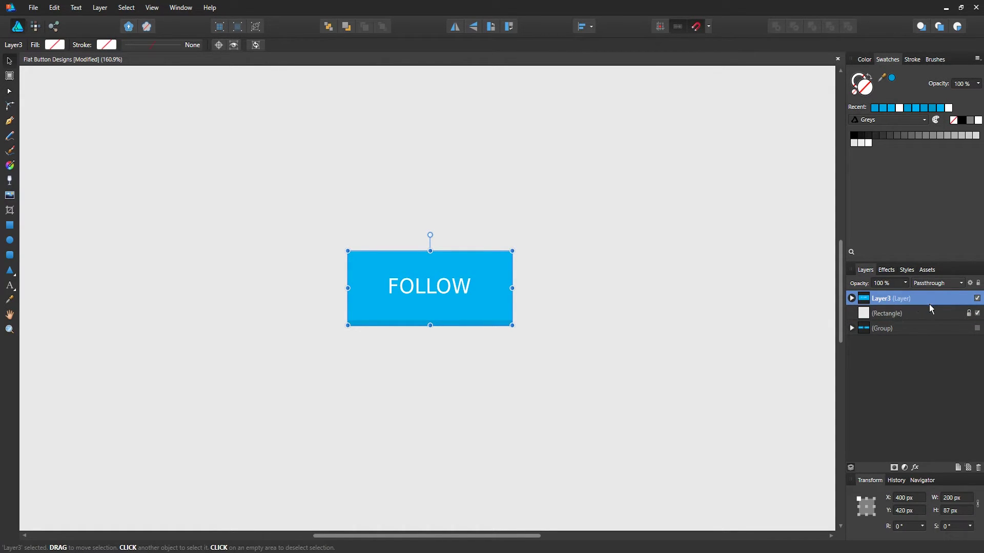
{"action": "key", "text": "ctrl+j"}
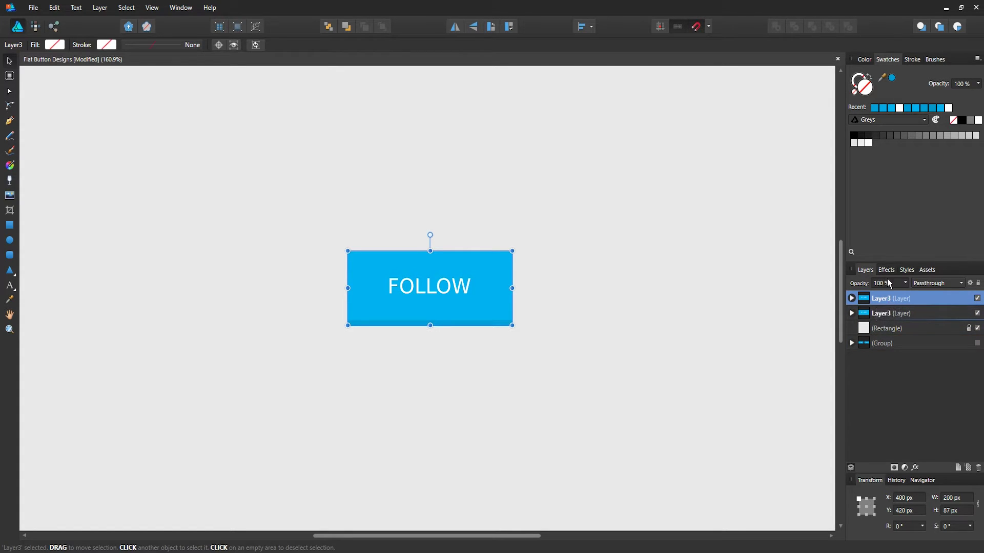
{"action": "left_click", "coordinate": [977, 314]}
Step: Give the visible button's face and shadow rectangles 25% rounded corners
{"action": "left_click", "coordinate": [852, 299]}
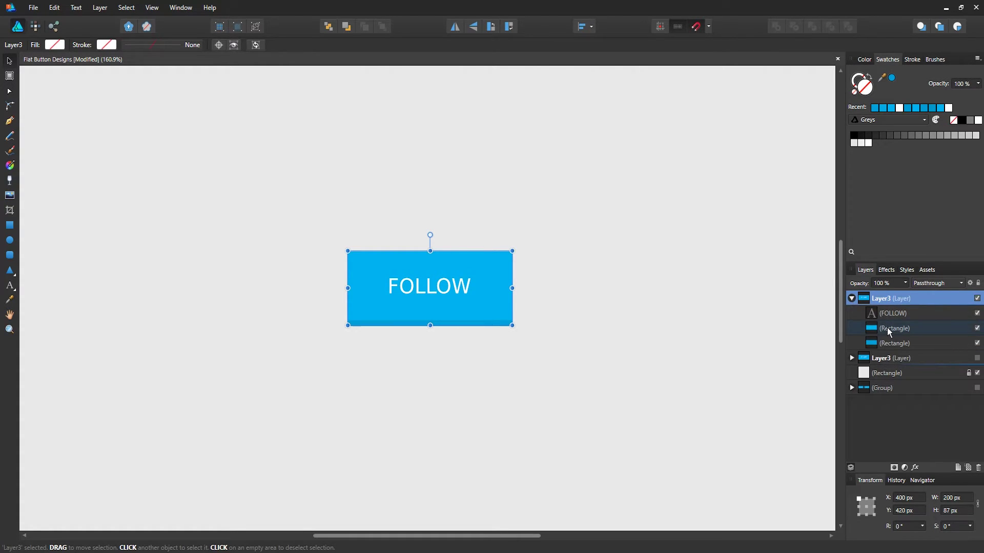
{"action": "left_click_drag", "start_coordinate": [937, 337], "coordinate": [932, 316]}
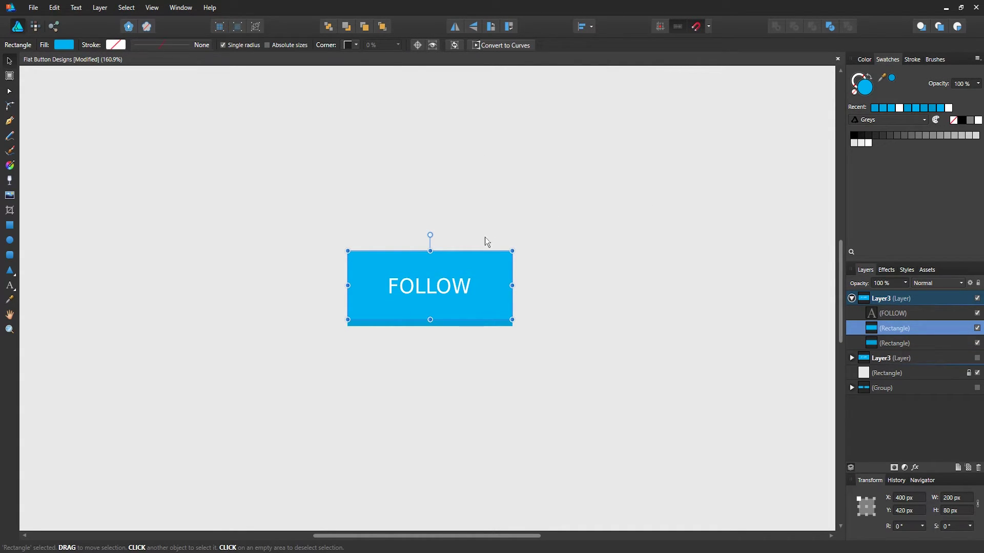
{"action": "left_click", "coordinate": [355, 45]}
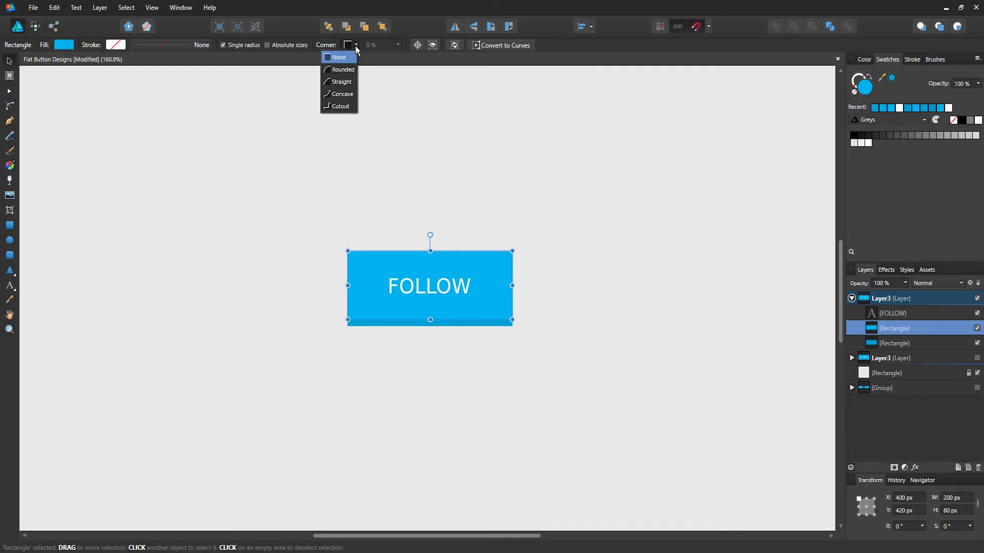
{"action": "left_click", "coordinate": [343, 69]}
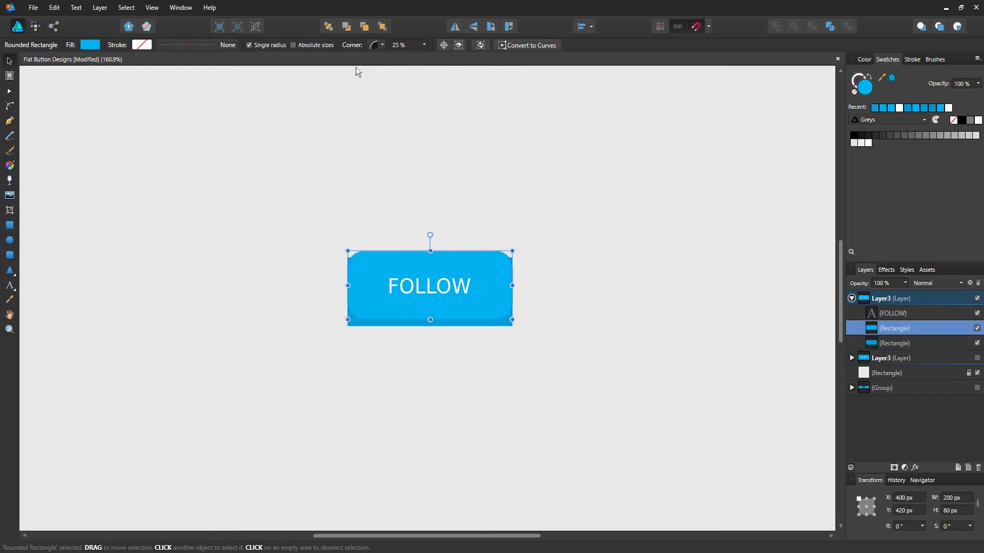
{"action": "left_click", "coordinate": [423, 45]}
{"action": "left_click", "coordinate": [939, 343]}
{"action": "left_click", "coordinate": [351, 45]}
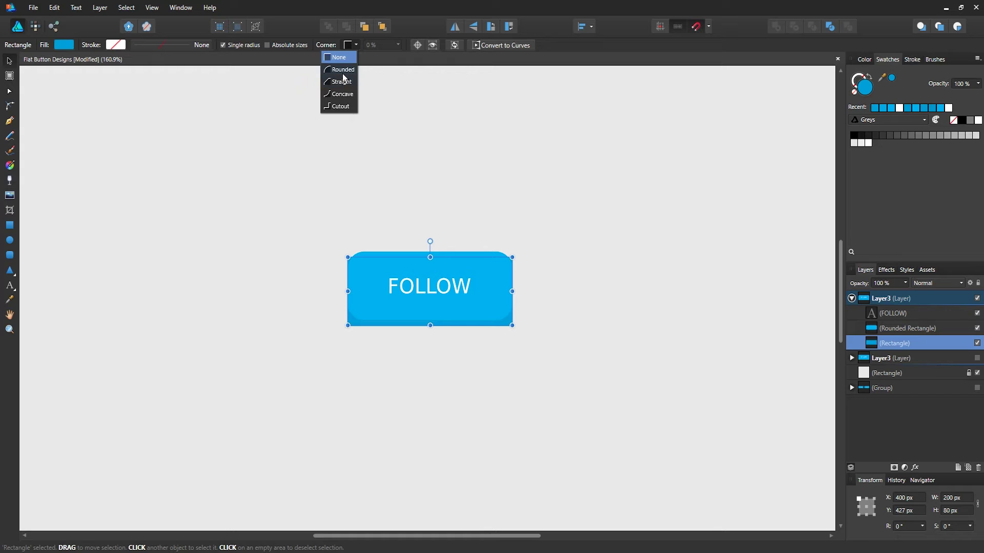
{"action": "left_click", "coordinate": [344, 74]}
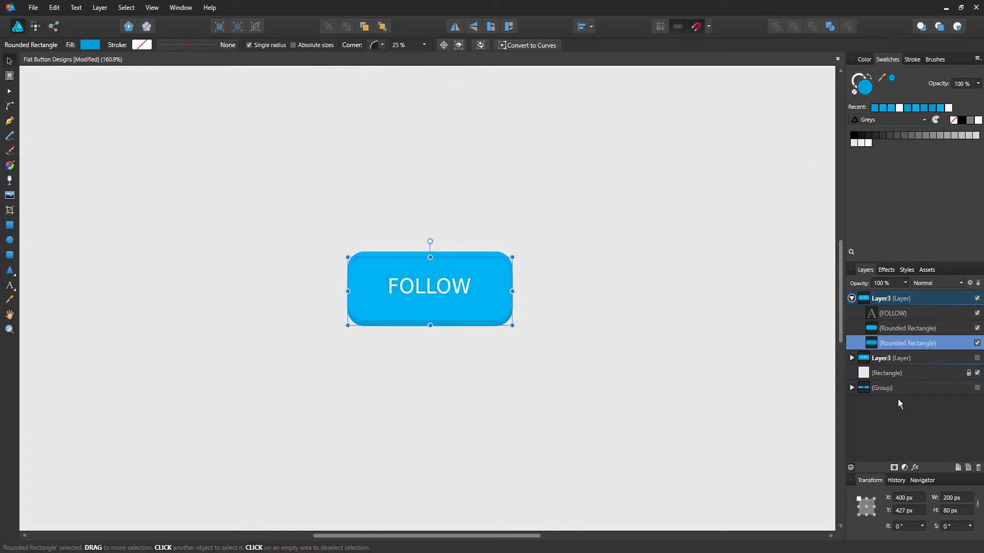
Step: Recentre the view and make the square-cornered button visible again
{"action": "left_click", "coordinate": [605, 298]}
{"action": "scroll", "coordinate": [548, 266], "scroll_direction": "down", "scroll_amount": 5}
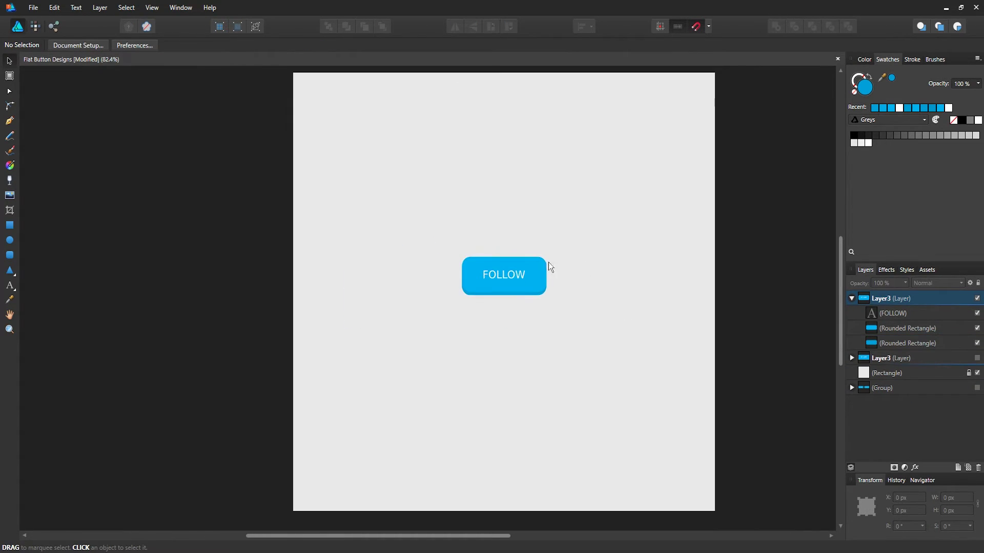
{"action": "scroll", "coordinate": [514, 270], "scroll_direction": "up", "scroll_amount": 4}
{"action": "key", "text": "space"}
{"action": "left_click_drag", "start_coordinate": [615, 242], "coordinate": [584, 261]}
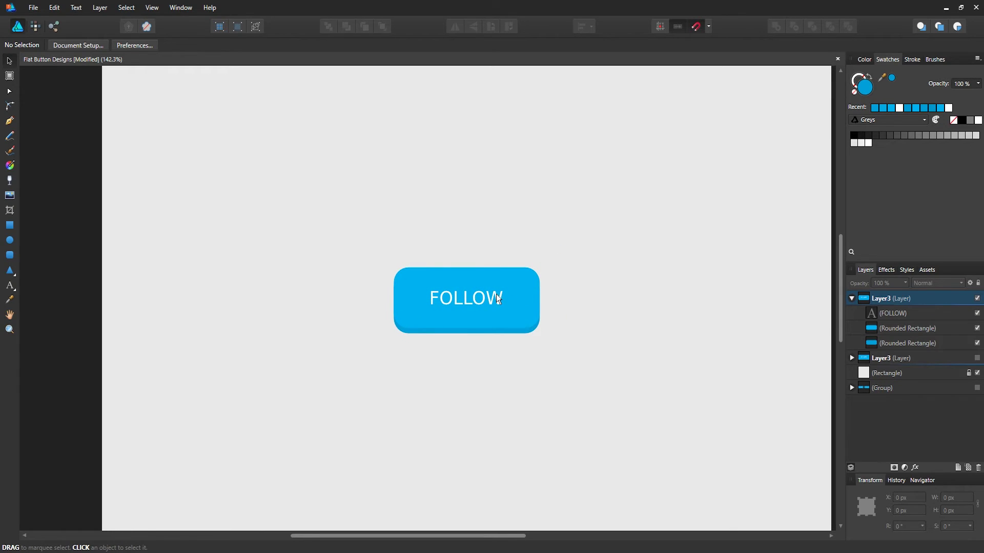
{"action": "left_click", "coordinate": [851, 299]}
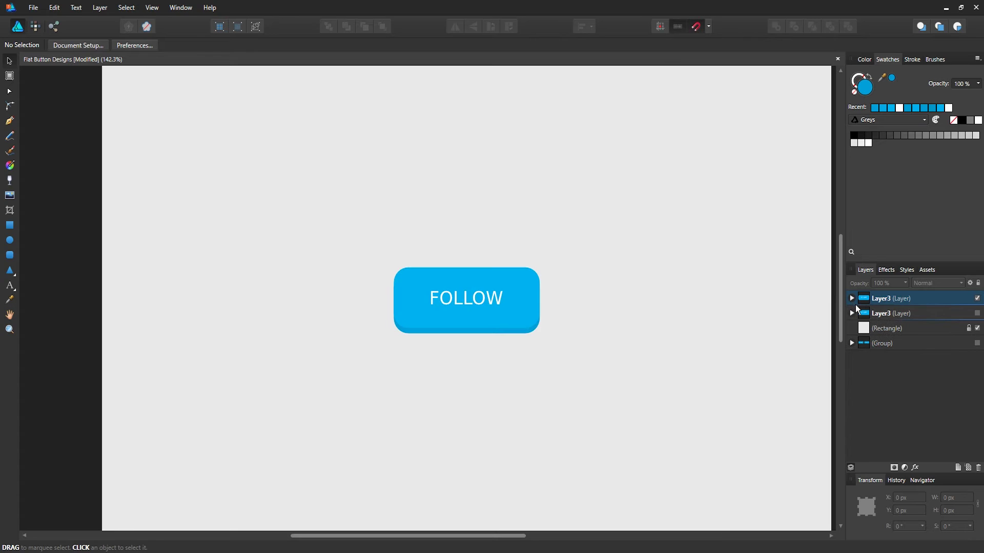
{"action": "left_click", "coordinate": [977, 313]}
Step: Place the rounded button right of the square one, then shift both left together
{"action": "left_click", "coordinate": [927, 298]}
{"action": "left_click_drag", "start_coordinate": [476, 294], "coordinate": [636, 294]}
{"action": "left_click", "coordinate": [533, 389]}
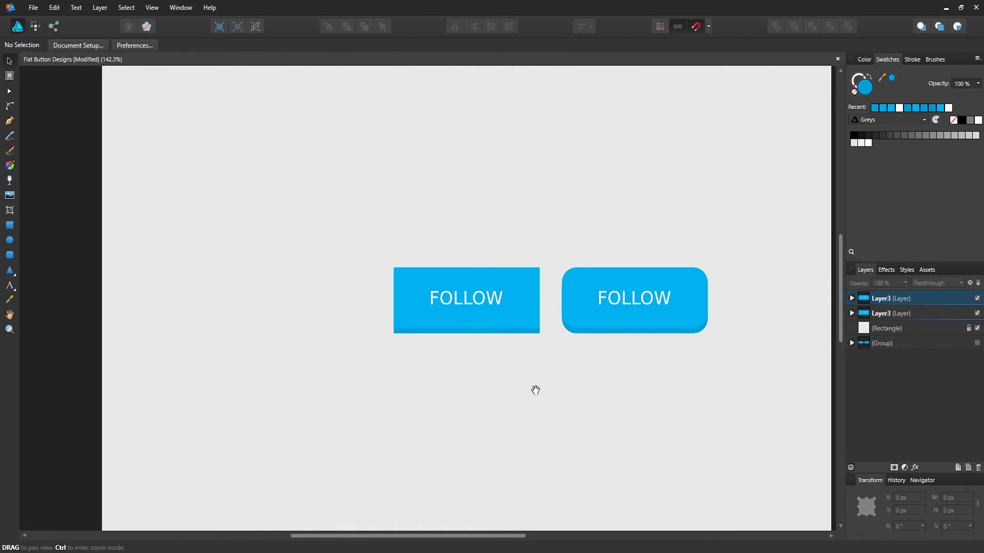
{"action": "left_click_drag", "start_coordinate": [533, 388], "coordinate": [382, 394]}
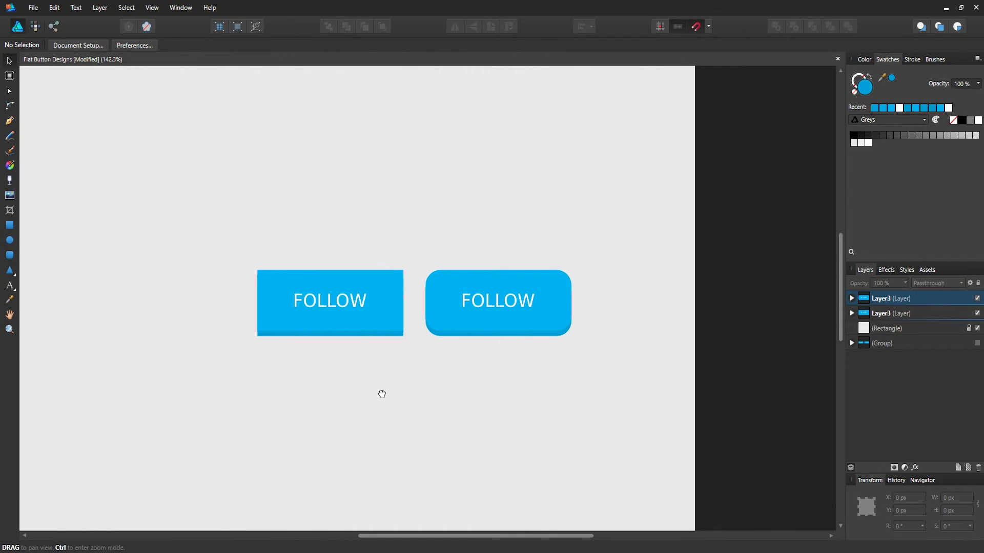
{"action": "left_click", "coordinate": [925, 301]}
{"action": "left_click", "coordinate": [918, 313], "text": "shift"}
{"action": "left_click_drag", "start_coordinate": [471, 323], "coordinate": [329, 328]}
{"action": "left_click_drag", "start_coordinate": [329, 393], "coordinate": [483, 391]}
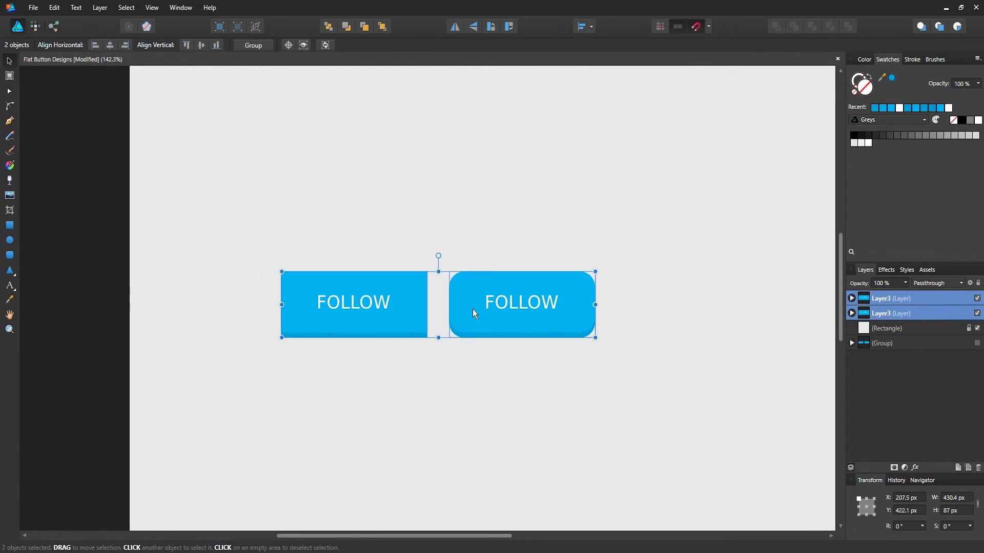
{"action": "left_click", "coordinate": [368, 389]}
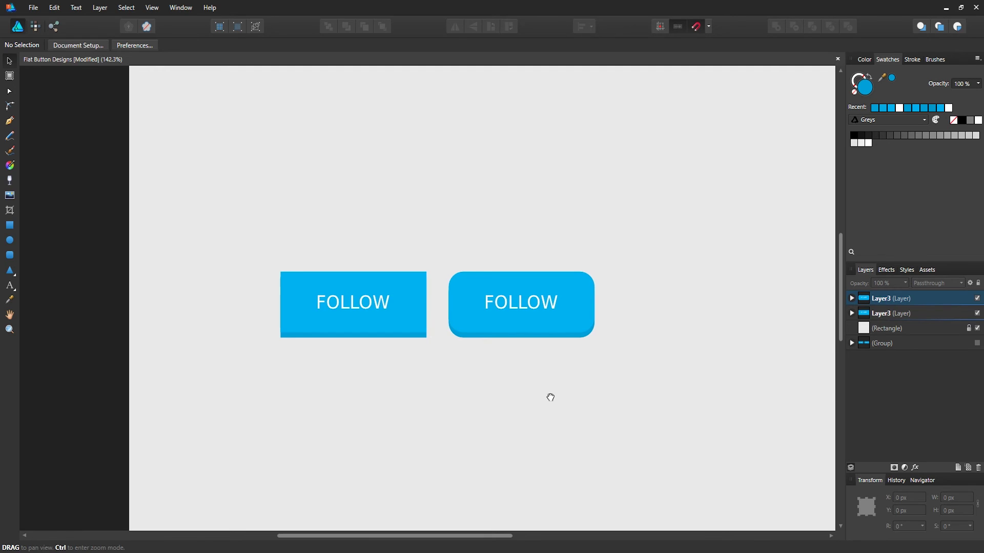
{"action": "left_click_drag", "start_coordinate": [548, 397], "coordinate": [496, 395]}
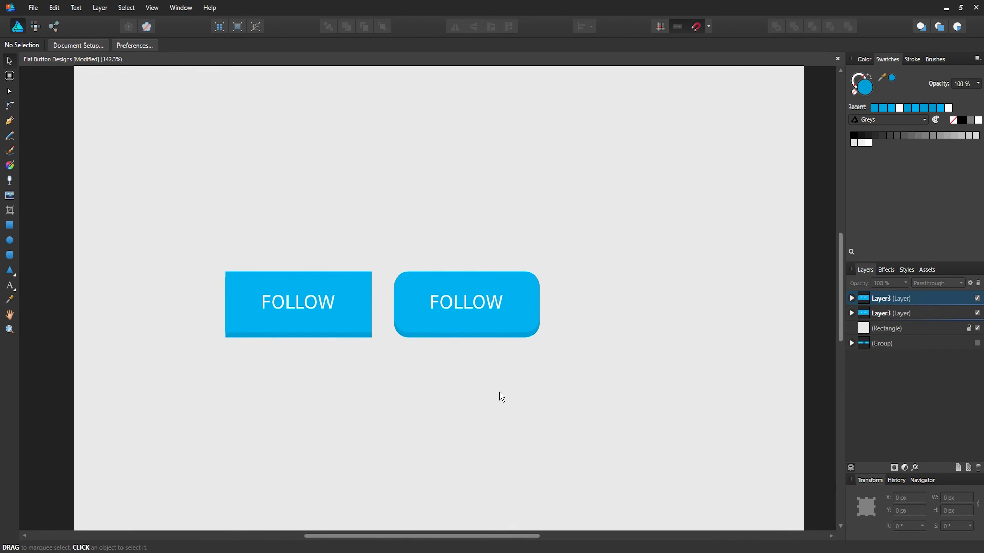